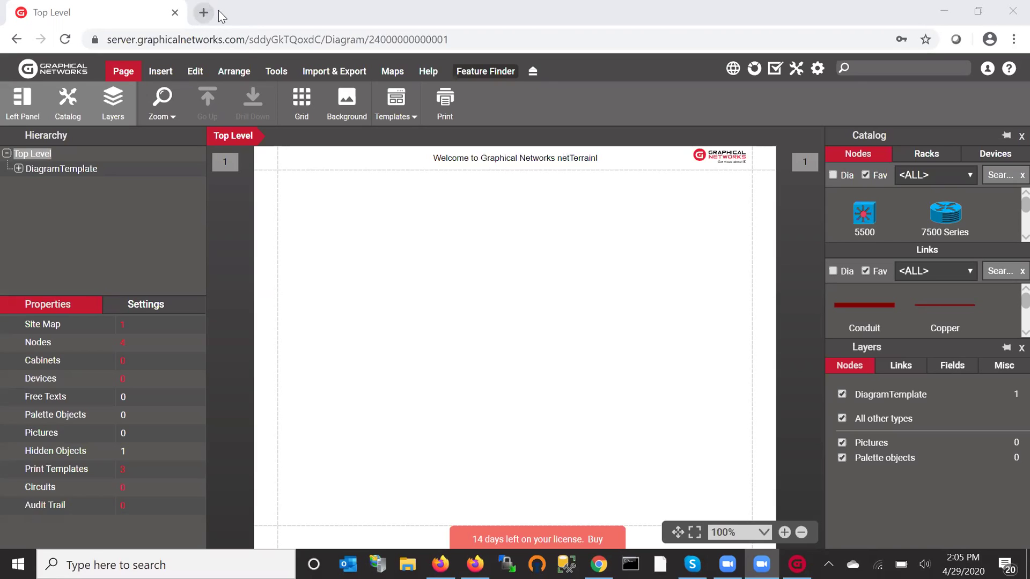
Open a new Chrome tab and go to netterrain.com, correcting the misspelled address.
{"action": "left_click", "coordinate": [204, 16]}
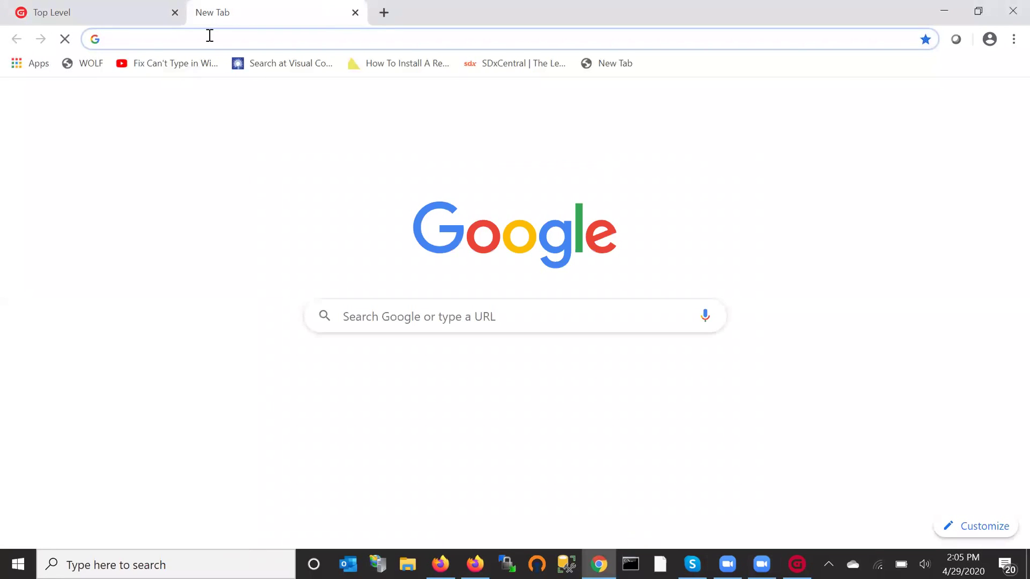
{"action": "type", "text": "netterrin"}
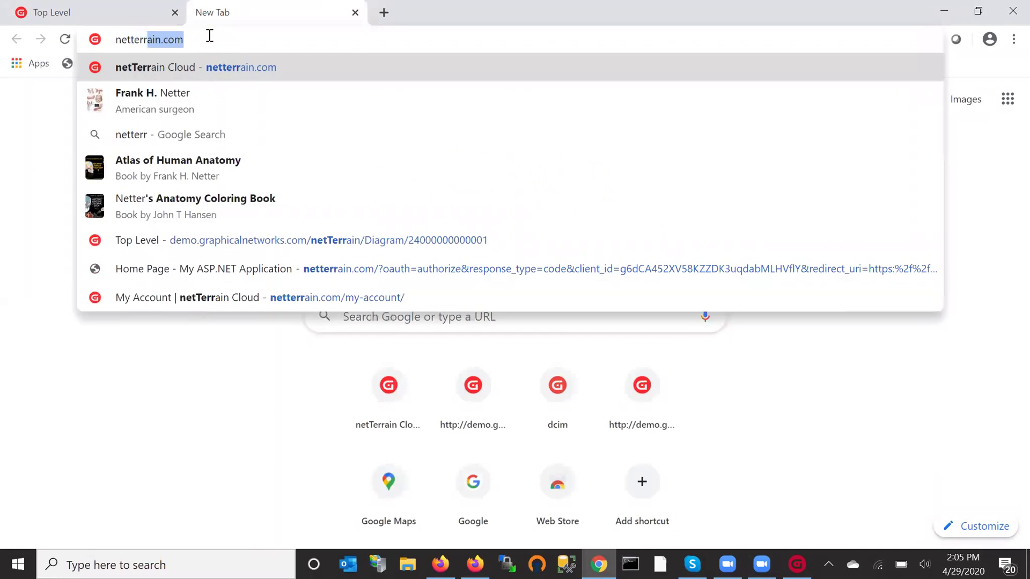
{"action": "key", "text": "BackSpace"}
{"action": "key", "text": "BackSpace"}
{"action": "key", "text": "BackSpace"}
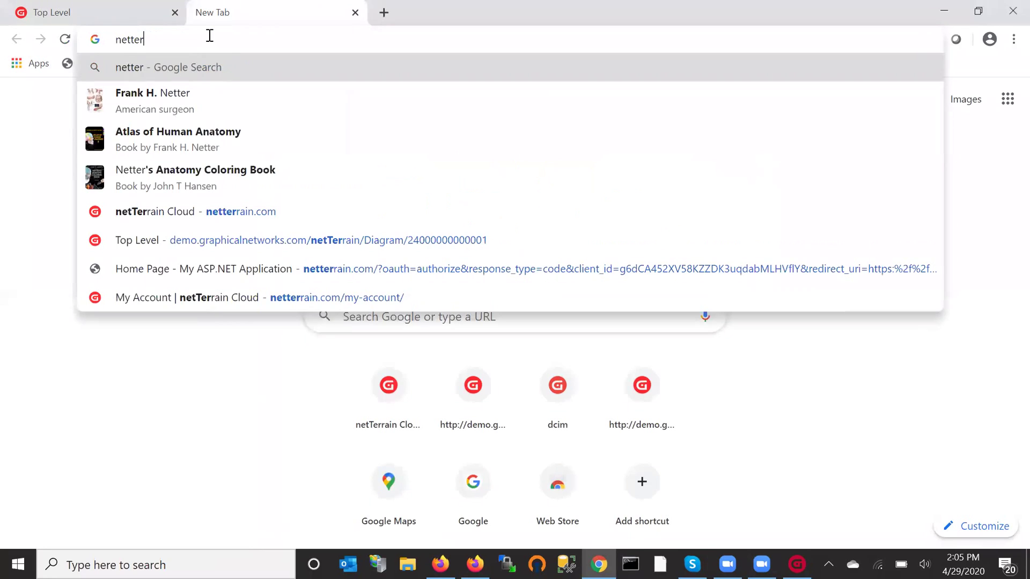
{"action": "type", "text": "rin..."}
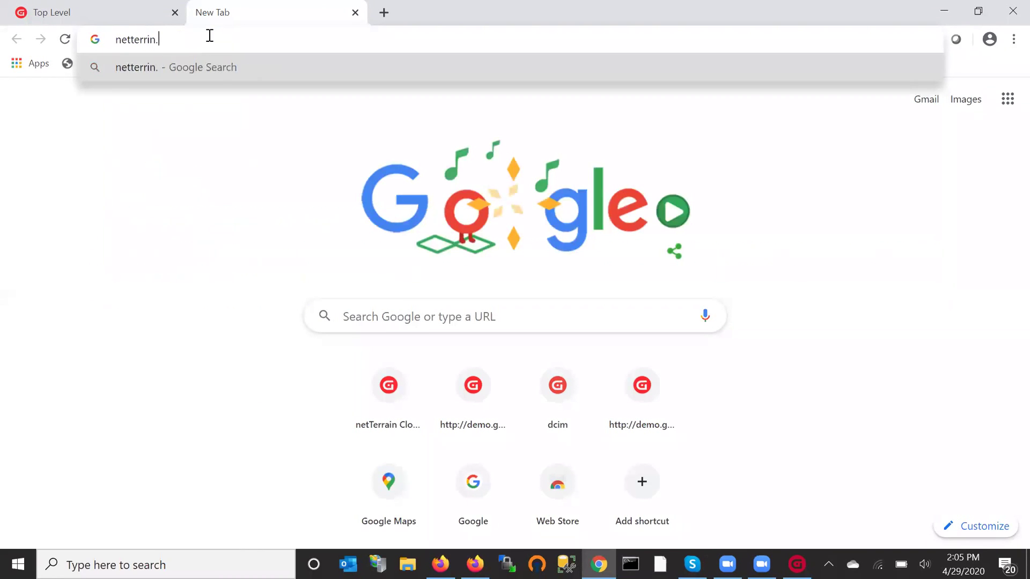
{"action": "key", "text": "BackSpace"}
{"action": "key", "text": "BackSpace"}
{"action": "key", "text": "BackSpace"}
{"action": "key", "text": "BackSpace"}
{"action": "key", "text": "BackSpace"}
{"action": "key", "text": "BackSpace"}
{"action": "type", "text": "rain.com/my-account/"}
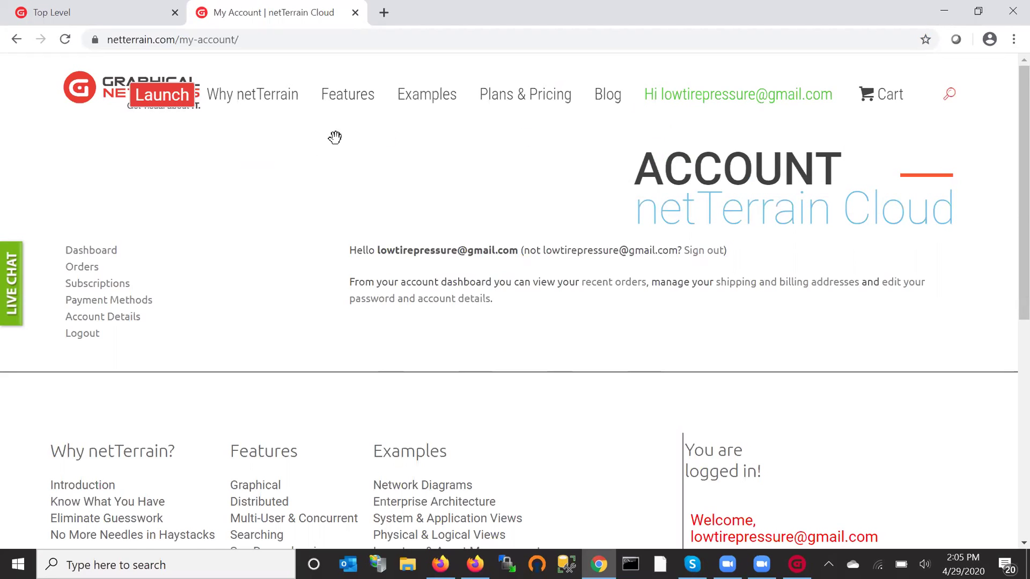
Browse the netTerrain plans and pricing page, then close that tab.
{"action": "left_click", "coordinate": [510, 105]}
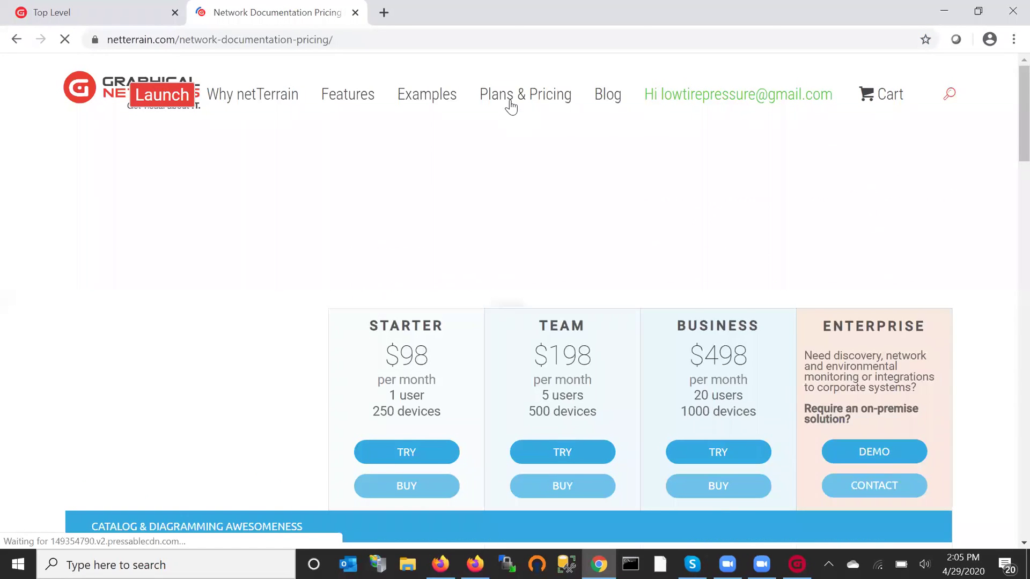
{"action": "scroll", "coordinate": [490, 378], "scroll_direction": "down", "scroll_amount": 1}
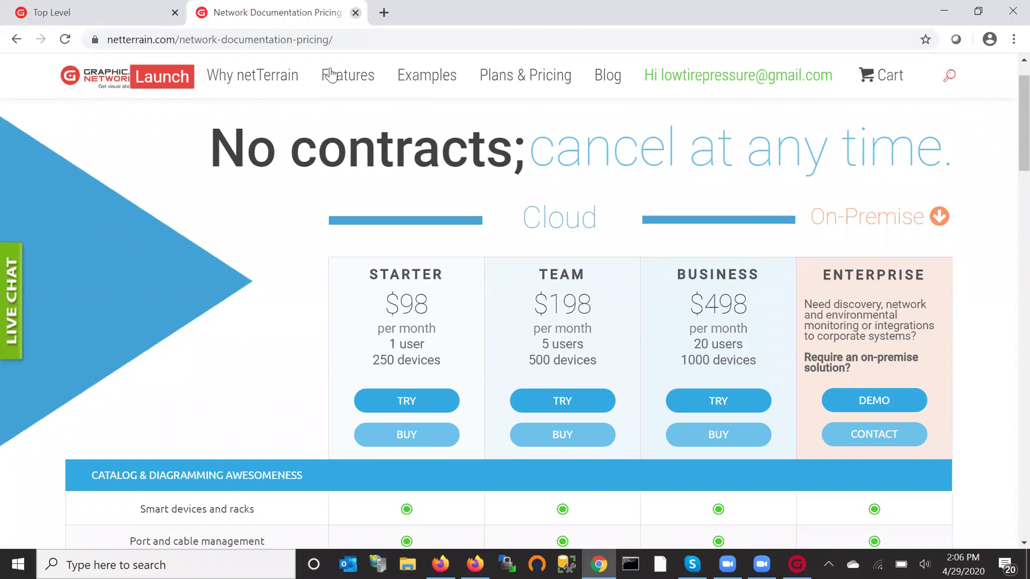
{"action": "key", "text": "ctrl+w"}
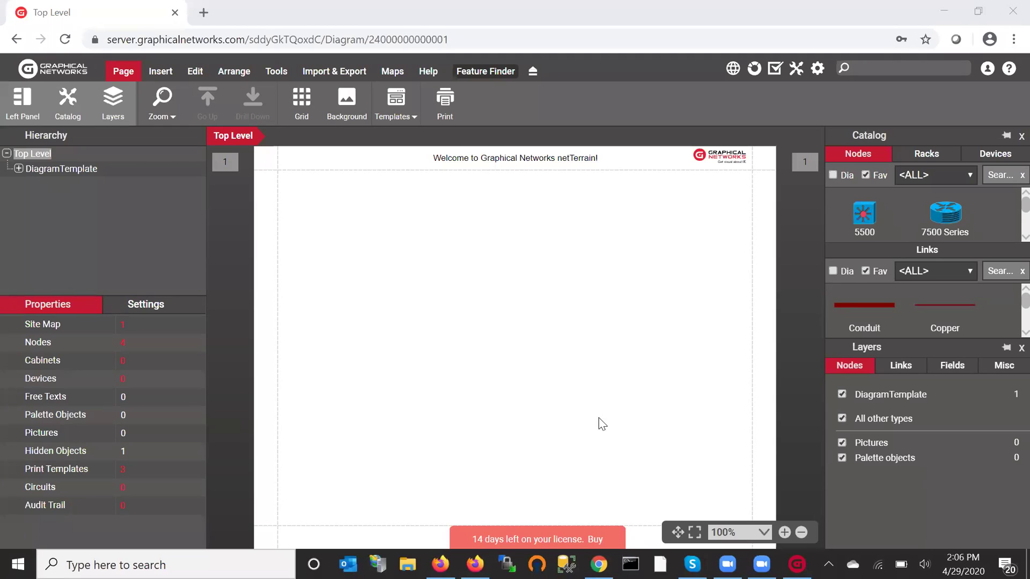
Start a guided tutorial from the Help tools' Tutorials list.
{"action": "left_click_drag", "start_coordinate": [377, 564], "coordinate": [335, 563]}
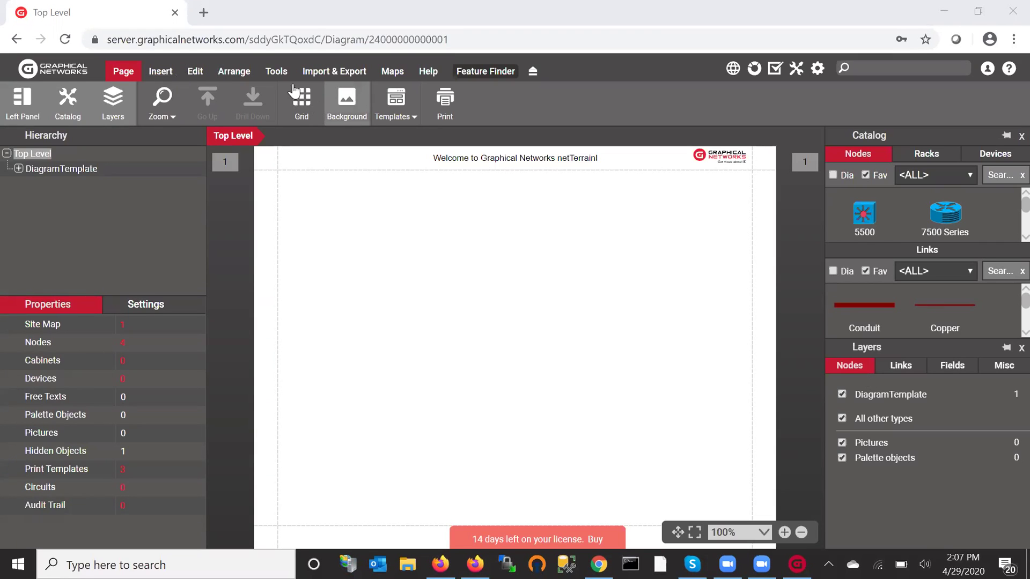
{"action": "left_click", "coordinate": [424, 72]}
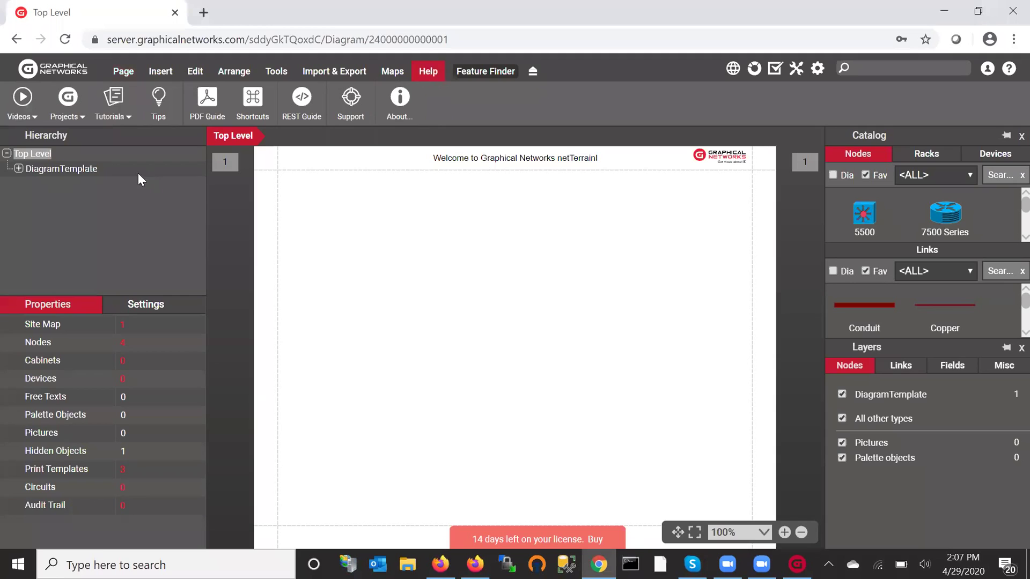
{"action": "left_click", "coordinate": [114, 114]}
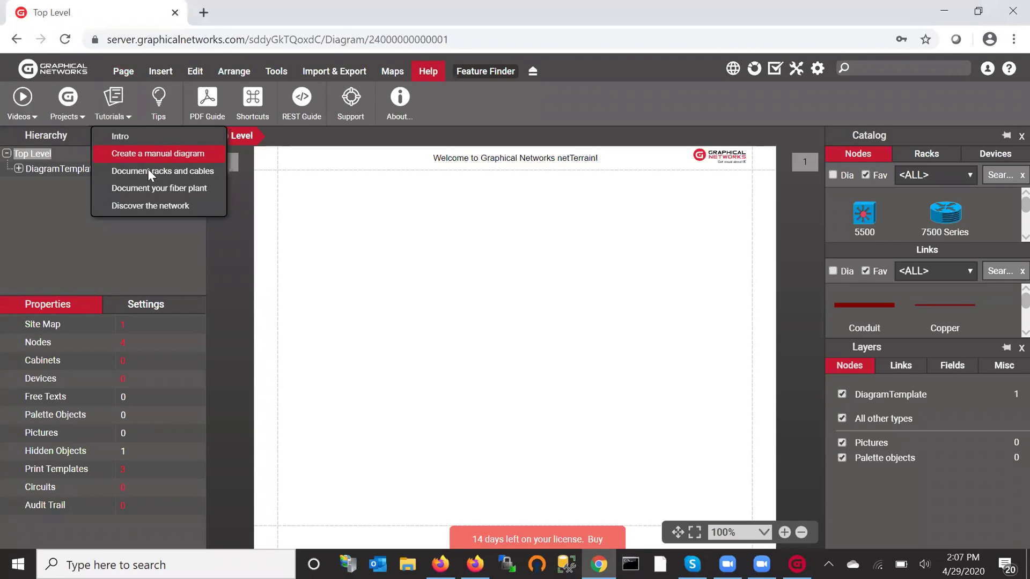
{"action": "left_click", "coordinate": [121, 140]}
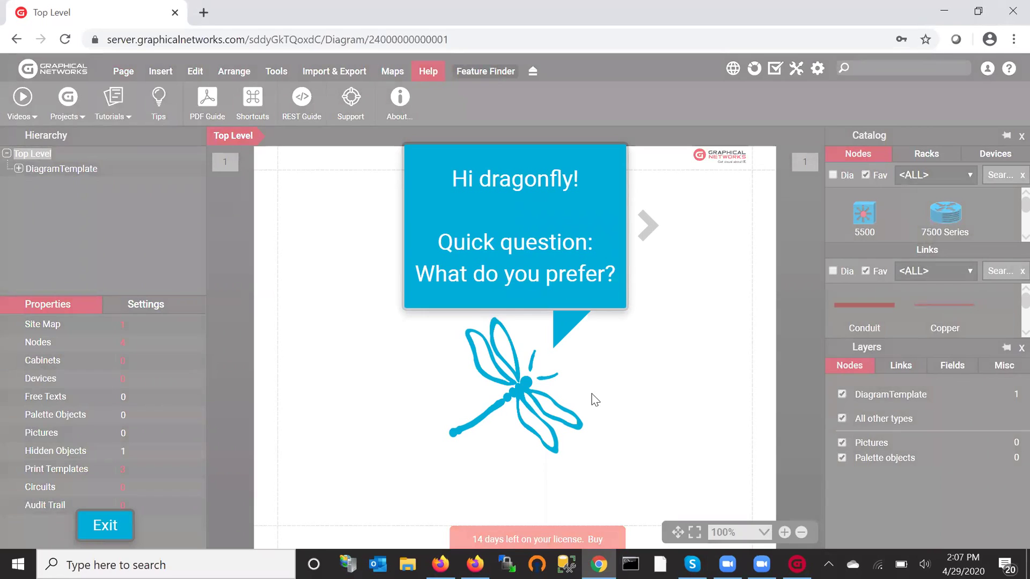
Advance one tutorial slide, then exit the tutorial and confirm quitting.
{"action": "left_click", "coordinate": [559, 294]}
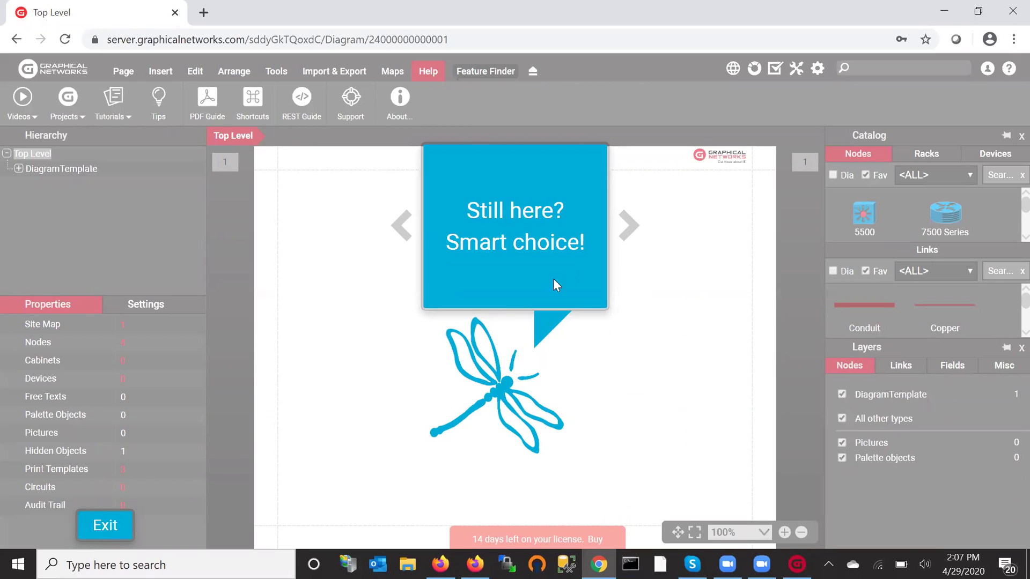
{"action": "left_click", "coordinate": [100, 527]}
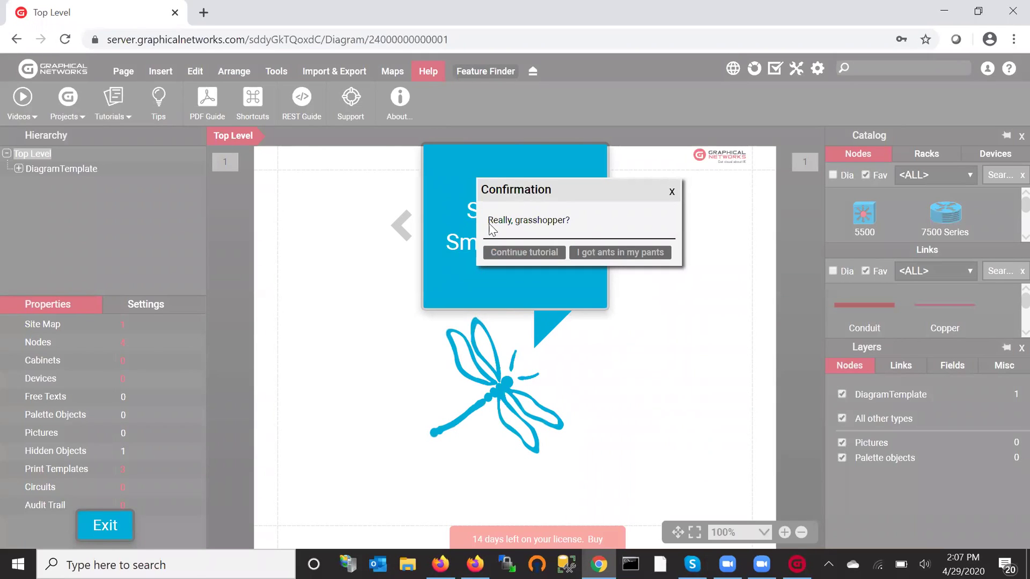
{"action": "left_click", "coordinate": [618, 254]}
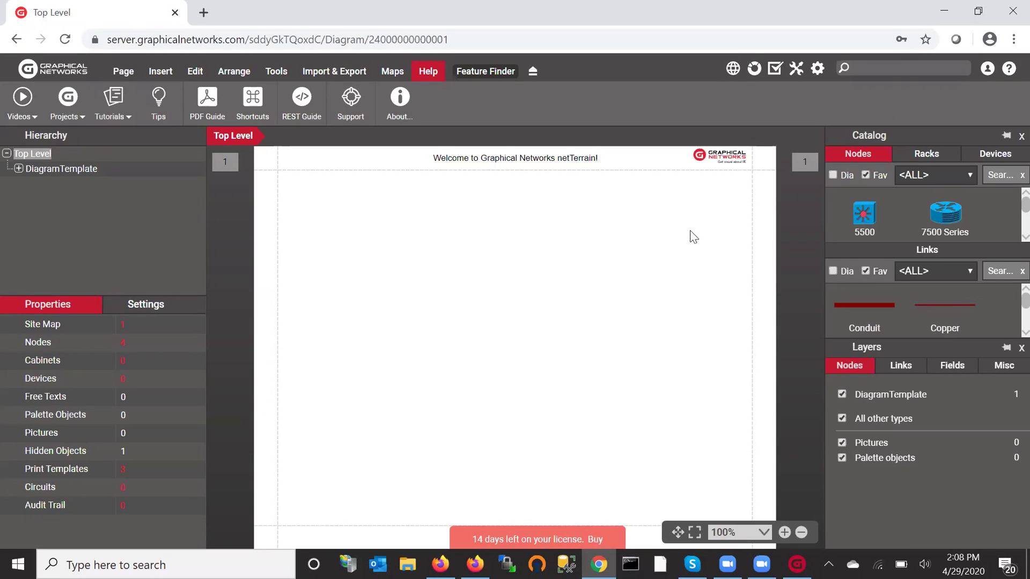
Search the widened catalog for 'cloud' and place a Cloud node on the Top Level diagram.
{"action": "left_click_drag", "start_coordinate": [824, 226], "coordinate": [781, 226]}
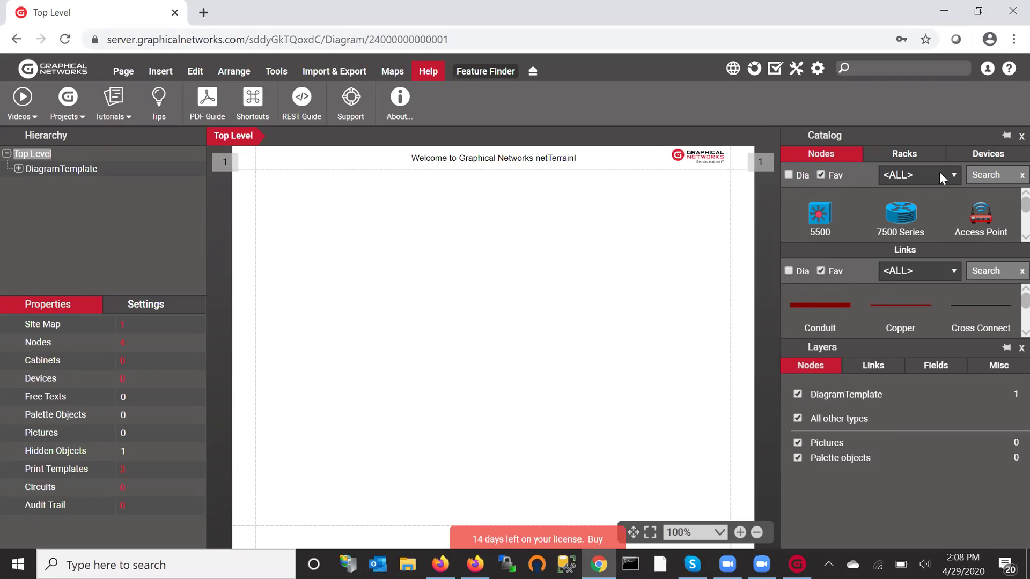
{"action": "left_click", "coordinate": [999, 173]}
{"action": "type", "text": "cloud"}
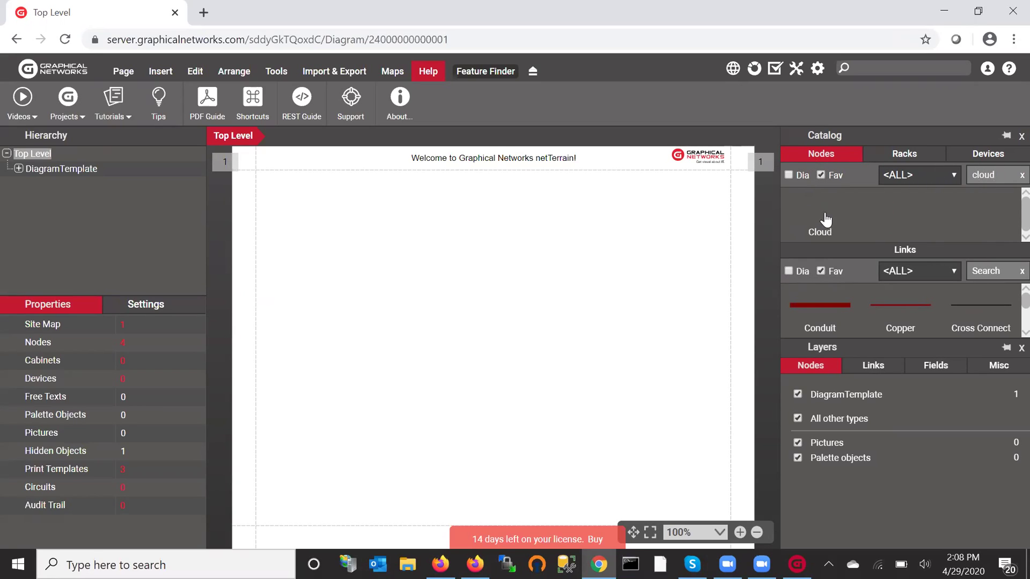
{"action": "left_click_drag", "start_coordinate": [818, 212], "coordinate": [324, 275]}
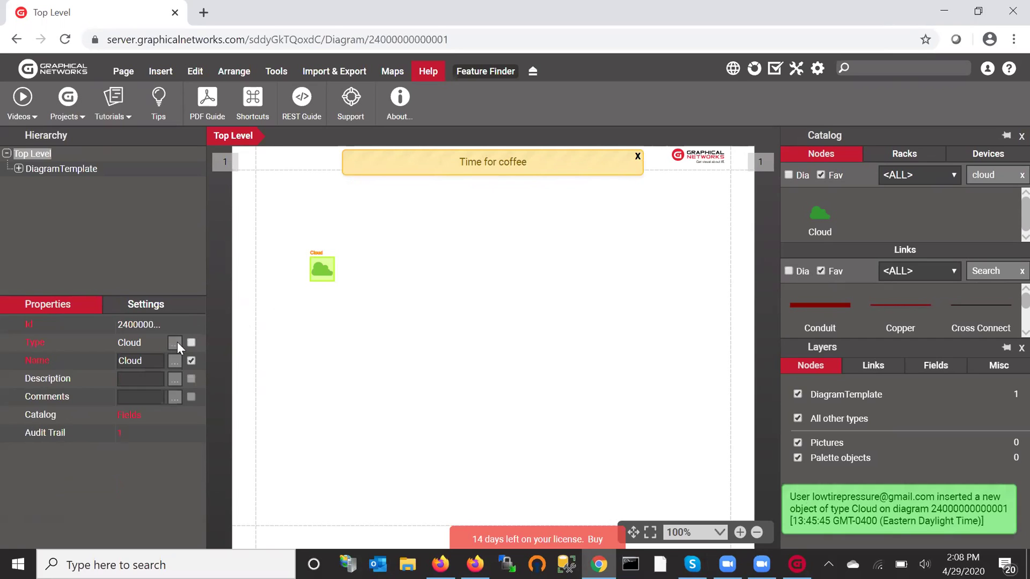
Rename the cloud node 'My Network', reposition its label, and open its child diagram.
{"action": "double_click", "coordinate": [118, 358]}
{"action": "type", "text": "M"}
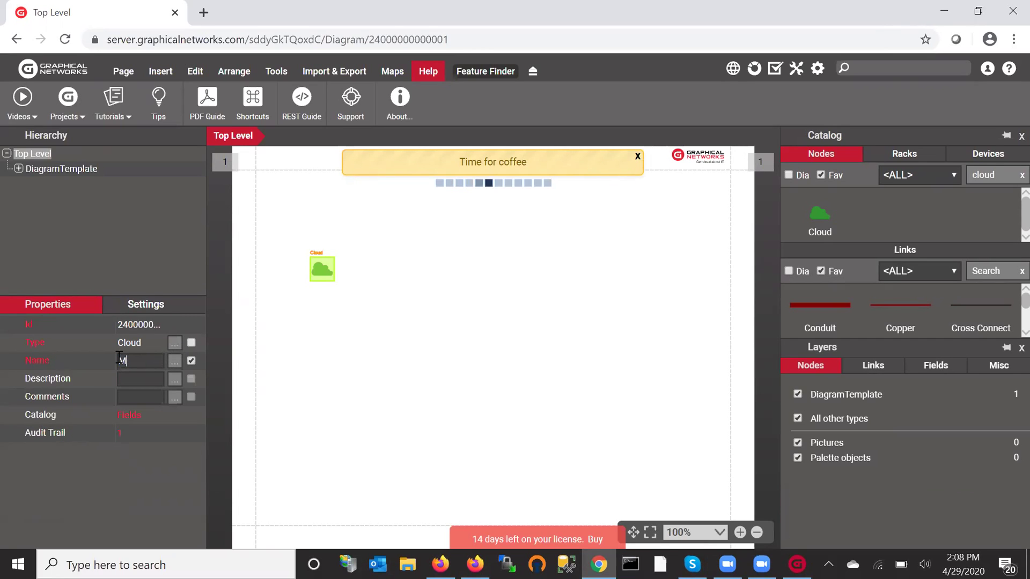
{"action": "type", "text": "y Netw"}
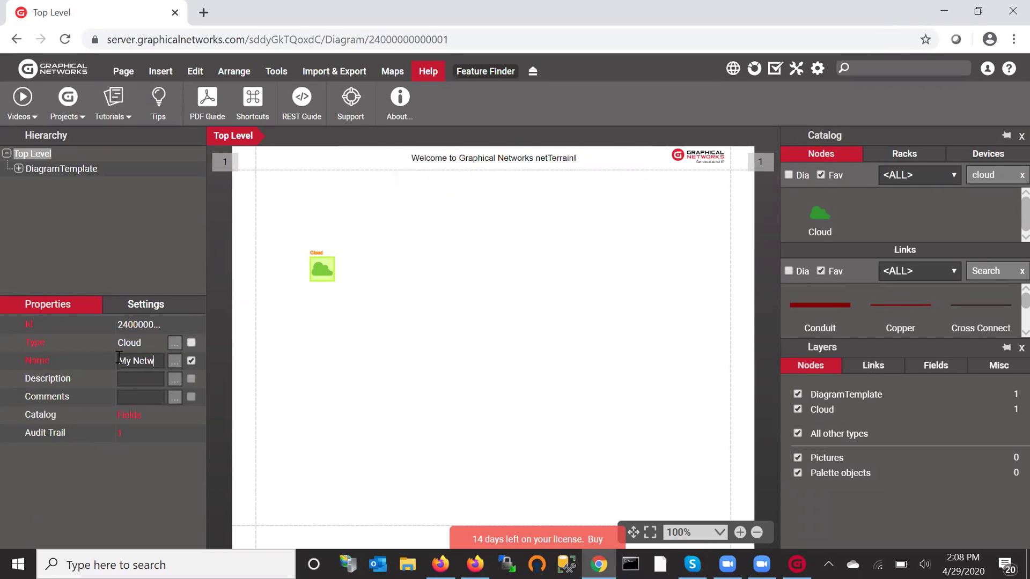
{"action": "type", "text": "ork"}
{"action": "key", "text": "Tab"}
{"action": "left_click", "coordinate": [324, 264]}
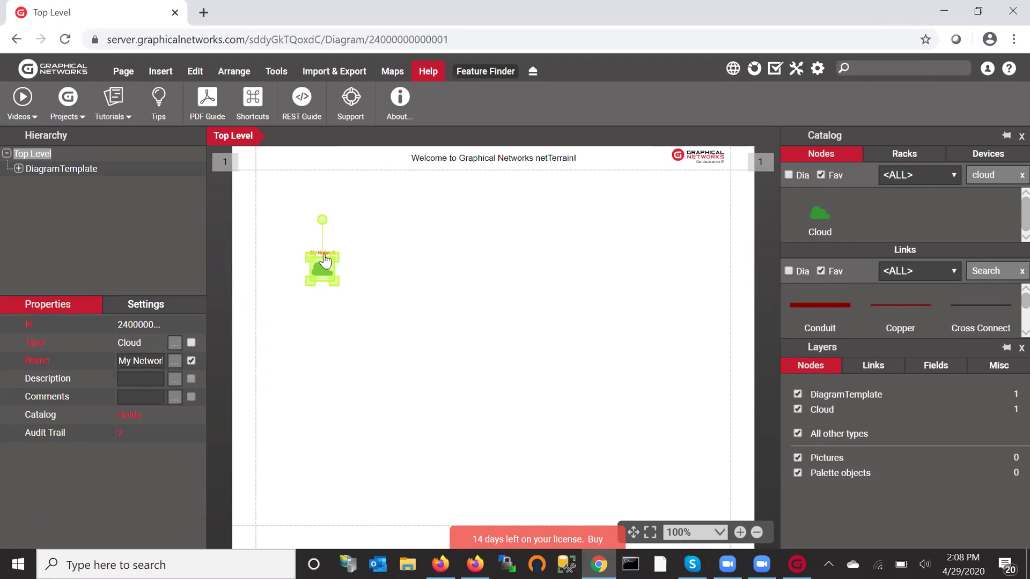
{"action": "mouse_move", "coordinate": [352, 269]}
{"action": "left_mouse_down"}
{"action": "mouse_move", "coordinate": [391, 272]}
{"action": "mouse_move", "coordinate": [349, 276]}
{"action": "left_mouse_up"}
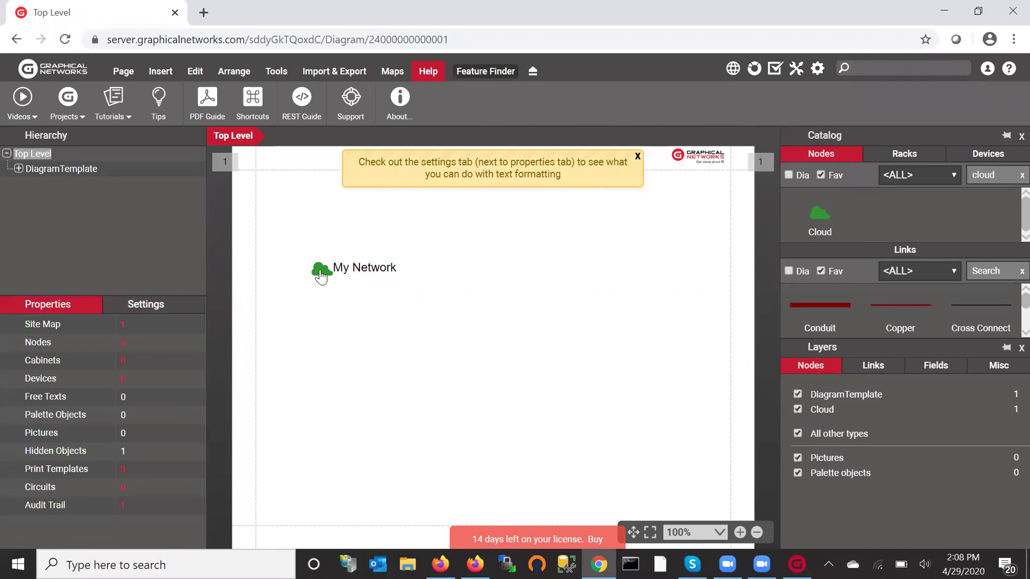
{"action": "double_click", "coordinate": [321, 272]}
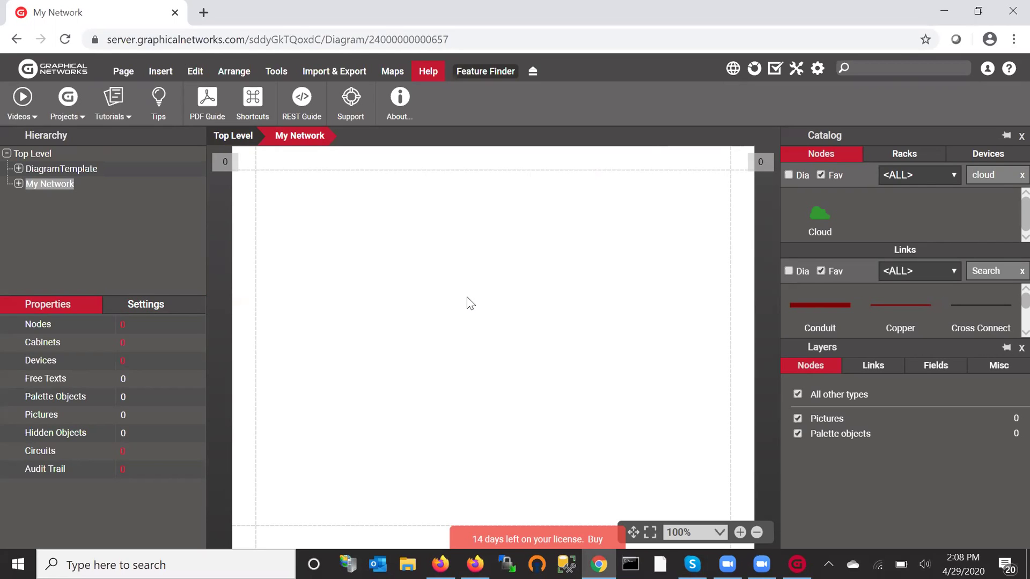
Give the My Network diagram a map background centered on Washington D.C.
{"action": "right_click", "coordinate": [444, 266]}
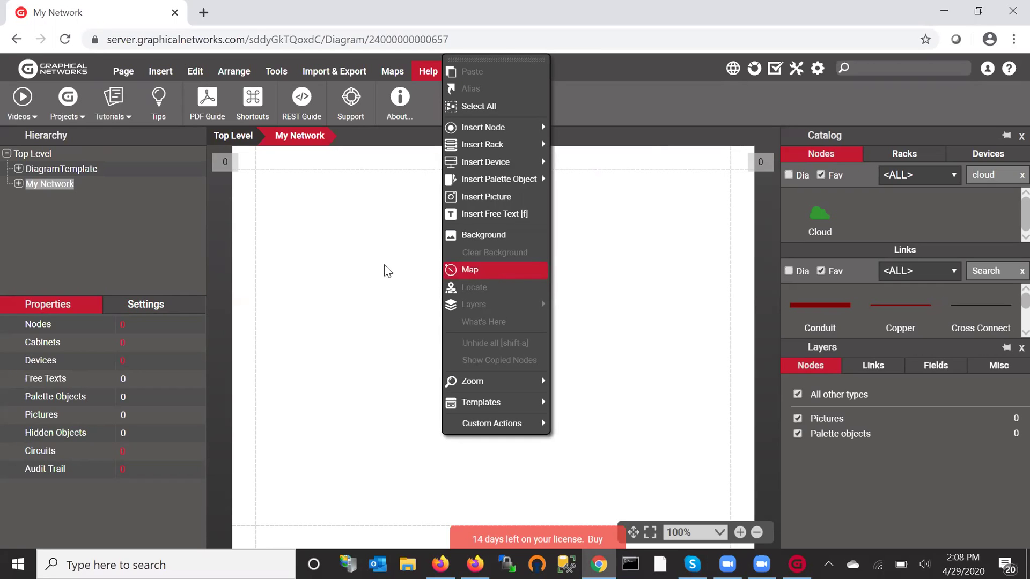
{"action": "left_click", "coordinate": [411, 227]}
{"action": "left_click", "coordinate": [394, 74]}
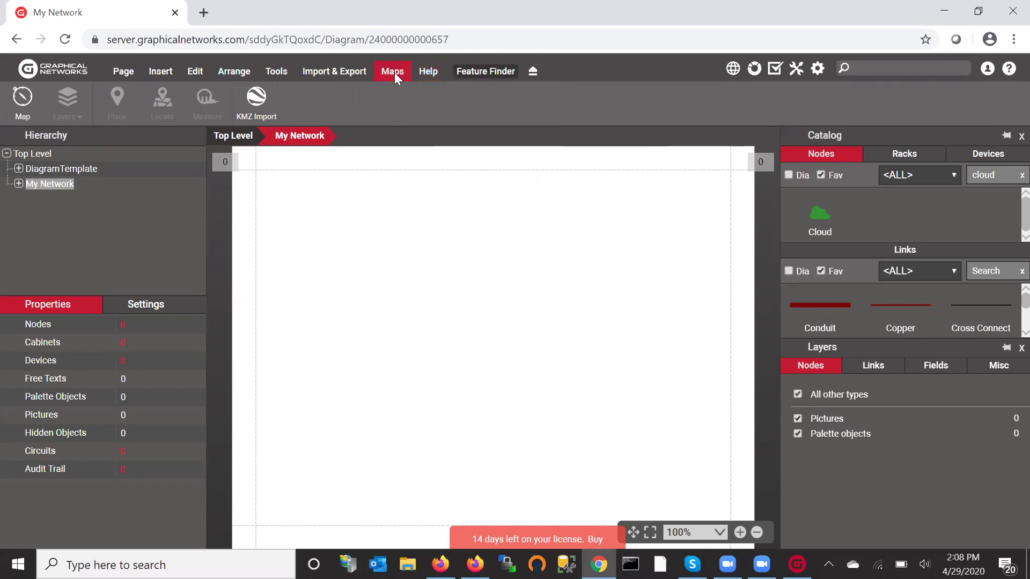
{"action": "right_click", "coordinate": [474, 235]}
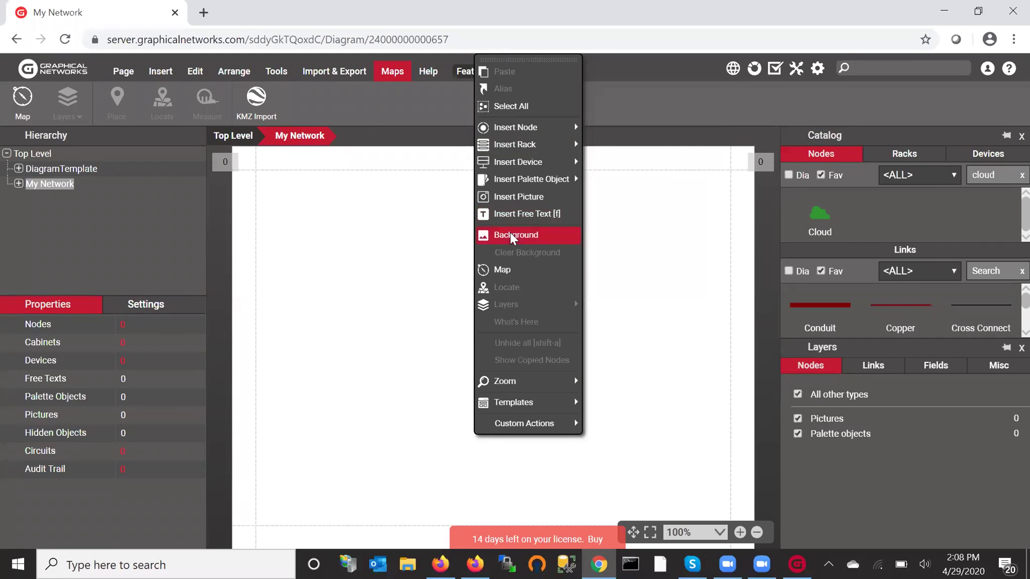
{"action": "left_click", "coordinate": [501, 269]}
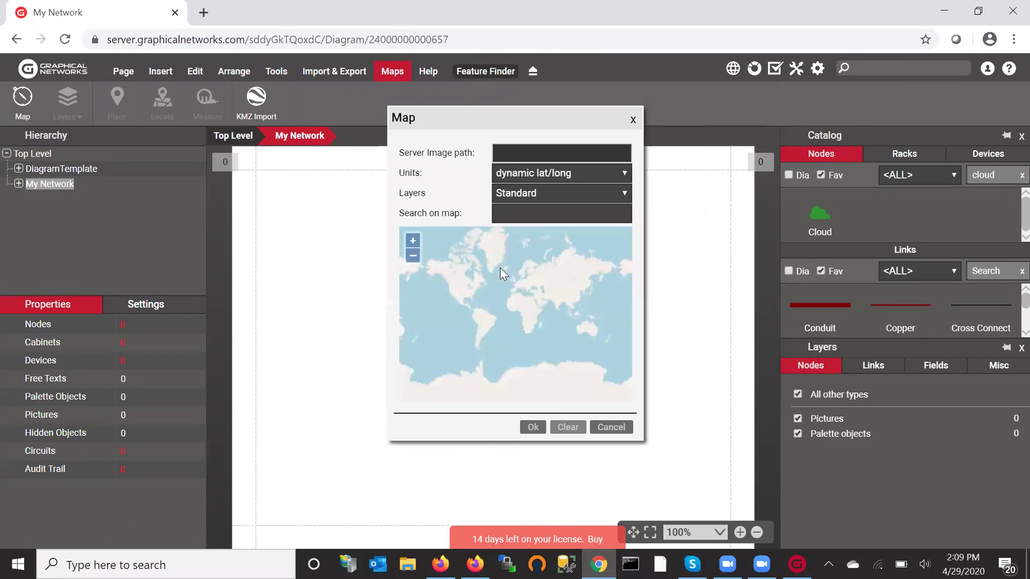
{"action": "type", "text": "wash8in"}
{"action": "type", "text": "ingto"}
{"action": "type", "text": "n"}
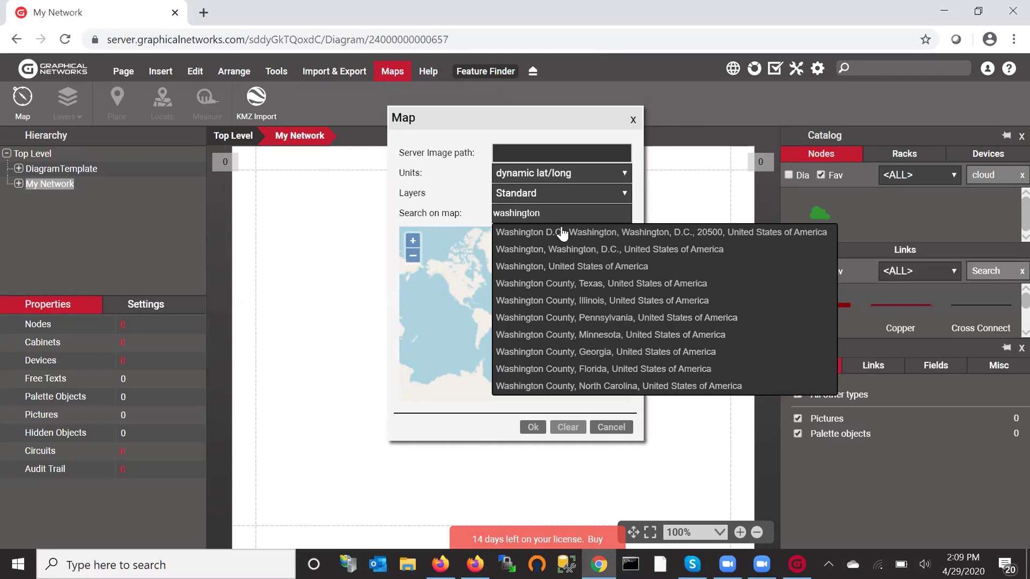
{"action": "left_click", "coordinate": [565, 232]}
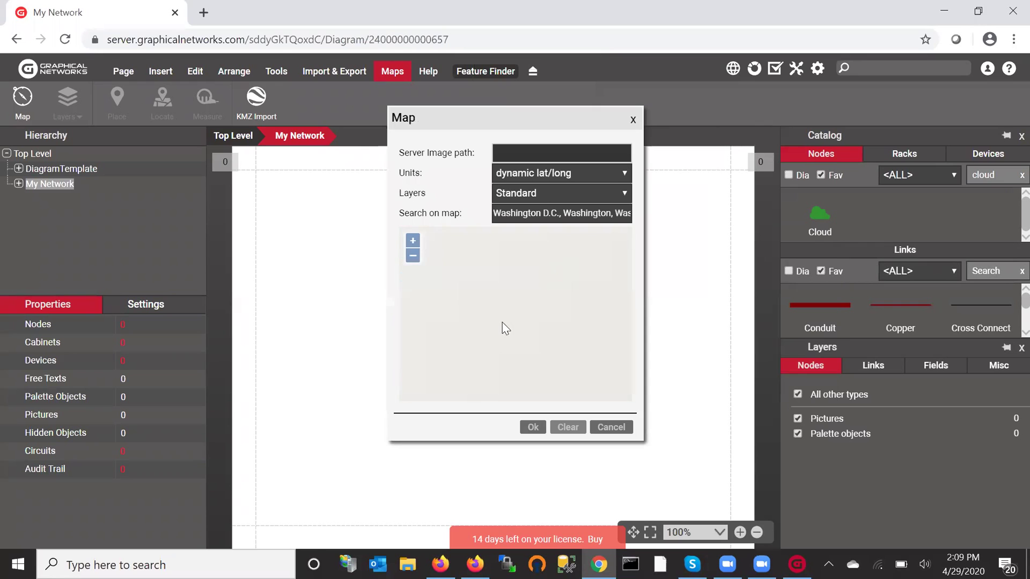
{"action": "left_click", "coordinate": [532, 427]}
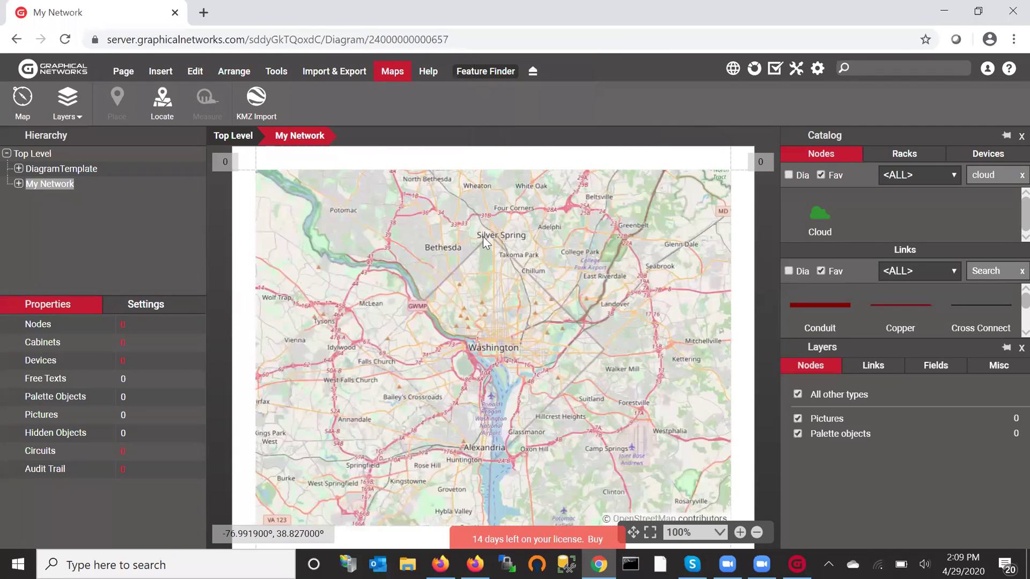
Zoom into Silver Spring and place two Building nodes found by searching 'bui'.
{"action": "scroll", "coordinate": [498, 258], "scroll_direction": "up", "scroll_amount": 3}
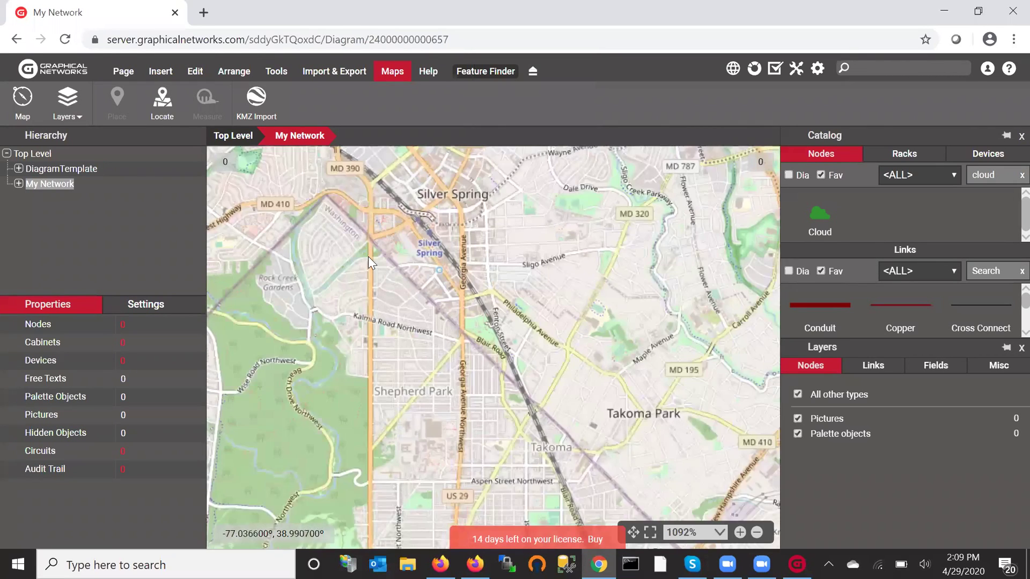
{"action": "left_click_drag", "start_coordinate": [368, 257], "coordinate": [455, 334]}
{"action": "left_click_drag", "start_coordinate": [403, 266], "coordinate": [516, 374]}
{"action": "double_click", "coordinate": [990, 177]}
{"action": "type", "text": "bui"}
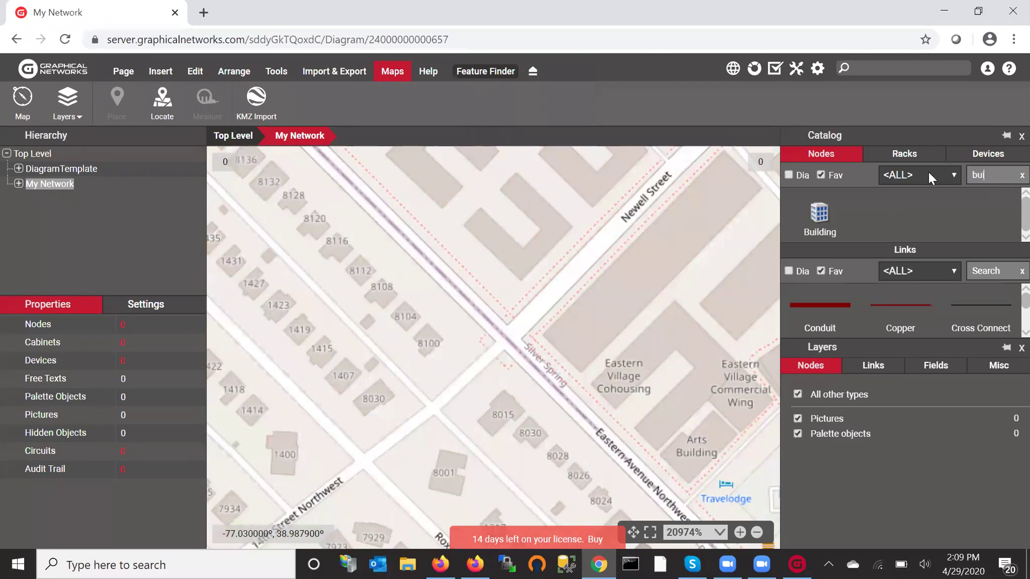
{"action": "left_click_drag", "start_coordinate": [820, 214], "coordinate": [592, 292]}
{"action": "left_click_drag", "start_coordinate": [819, 214], "coordinate": [328, 387]}
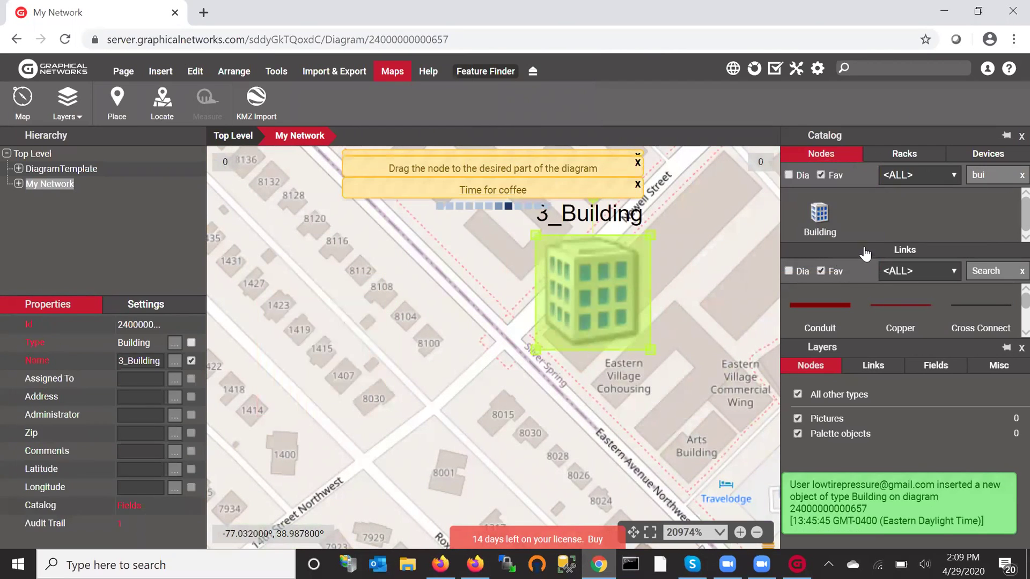
Rename the upper building to Smith.
{"action": "left_click", "coordinate": [820, 175]}
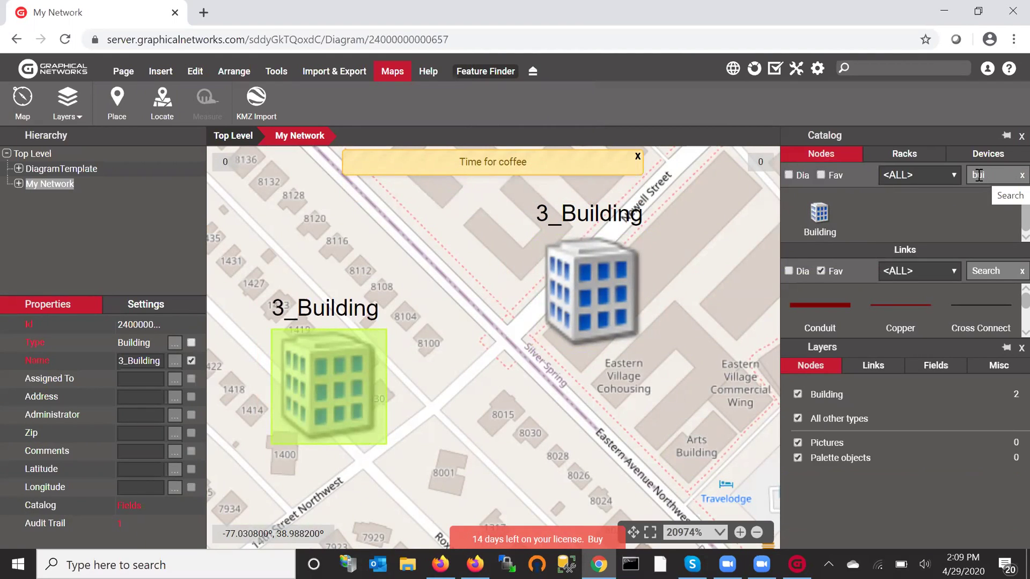
{"action": "left_click", "coordinate": [554, 306]}
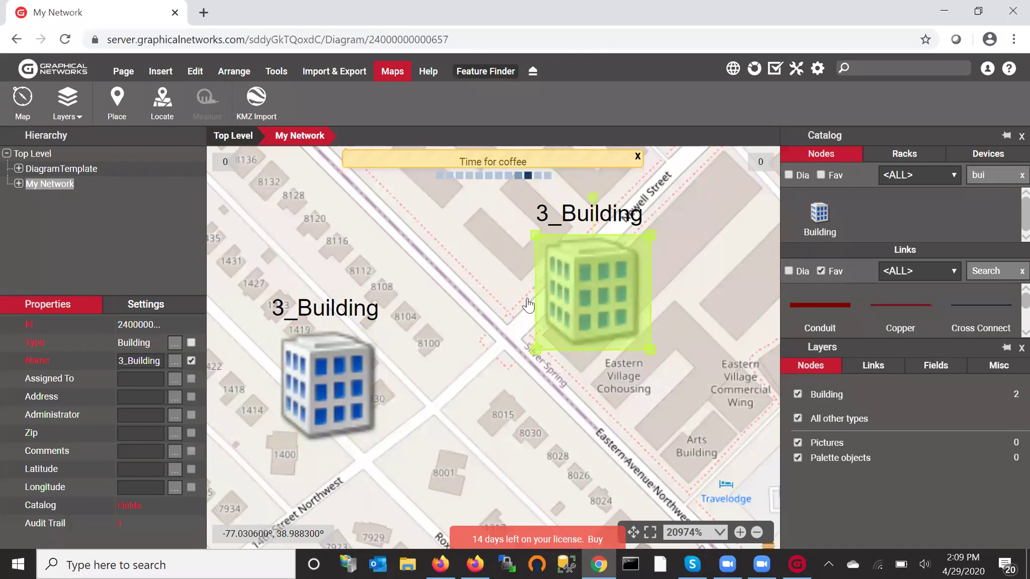
{"action": "left_click", "coordinate": [175, 361]}
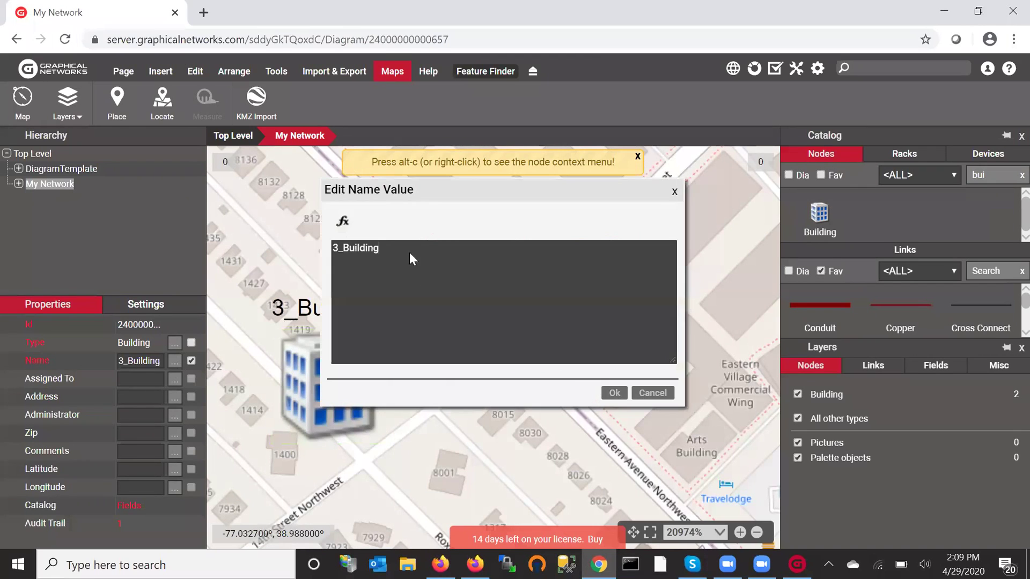
{"action": "key", "text": "ctrl+a"}
{"action": "type", "text": "Smith"}
{"action": "left_click", "coordinate": [612, 394]}
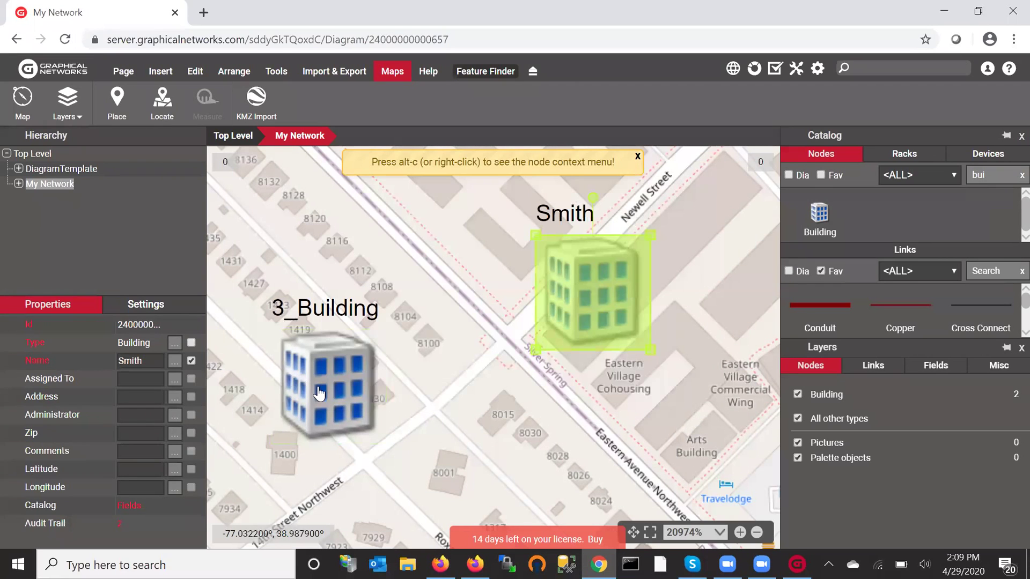
Rename the lower building to Jones.
{"action": "left_click", "coordinate": [319, 393]}
{"action": "left_click", "coordinate": [175, 361]}
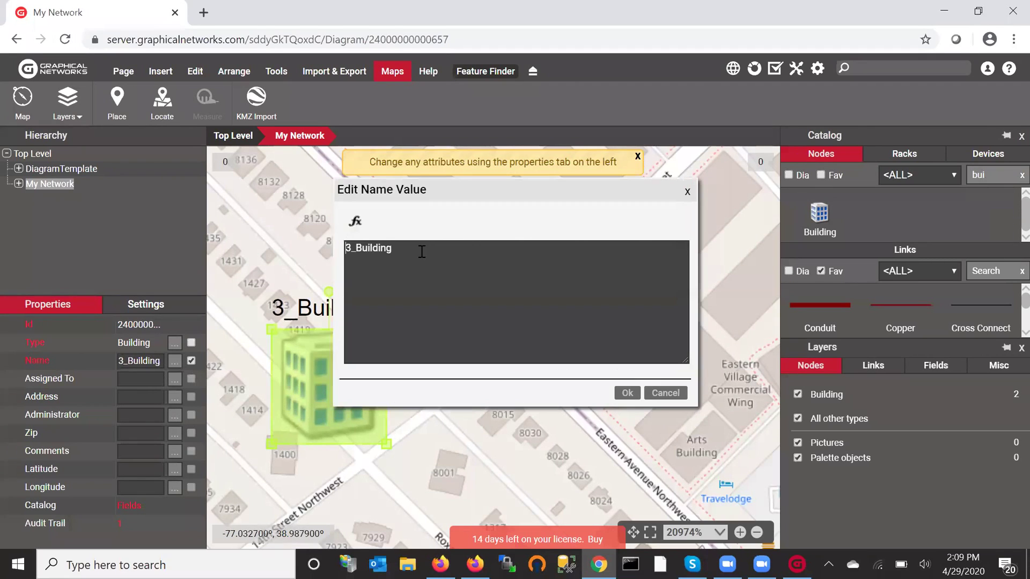
{"action": "key", "text": "ctrl+a"}
{"action": "key", "text": "BackSpace"}
{"action": "type", "text": "J"}
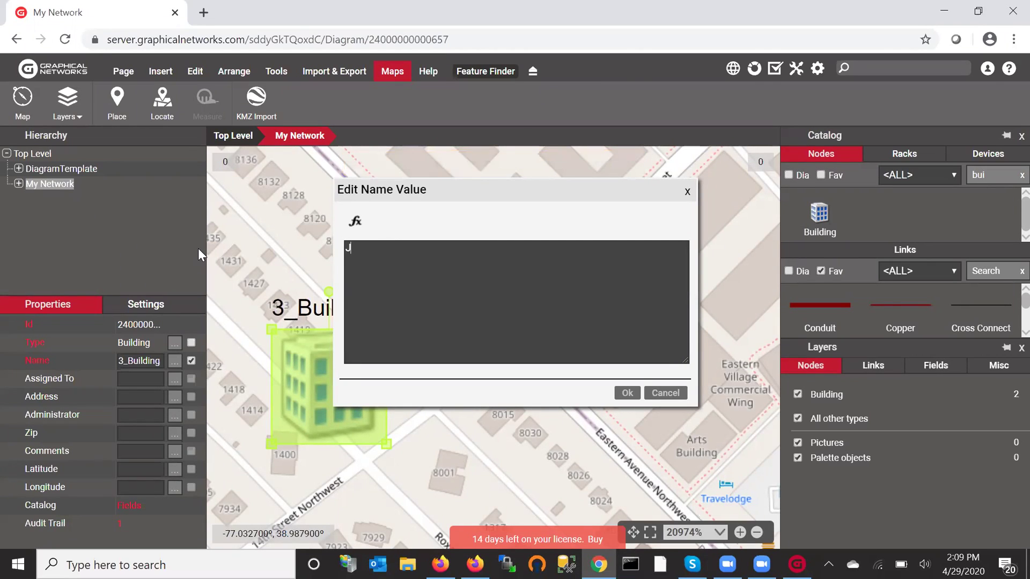
{"action": "type", "text": "ones"}
{"action": "left_click", "coordinate": [628, 394]}
Move Jones to the left side and Smith to the upper right of the map.
{"action": "left_click", "coordinate": [466, 329]}
{"action": "left_click_drag", "start_coordinate": [326, 356], "coordinate": [301, 298]}
{"action": "left_click_drag", "start_coordinate": [595, 317], "coordinate": [668, 273]}
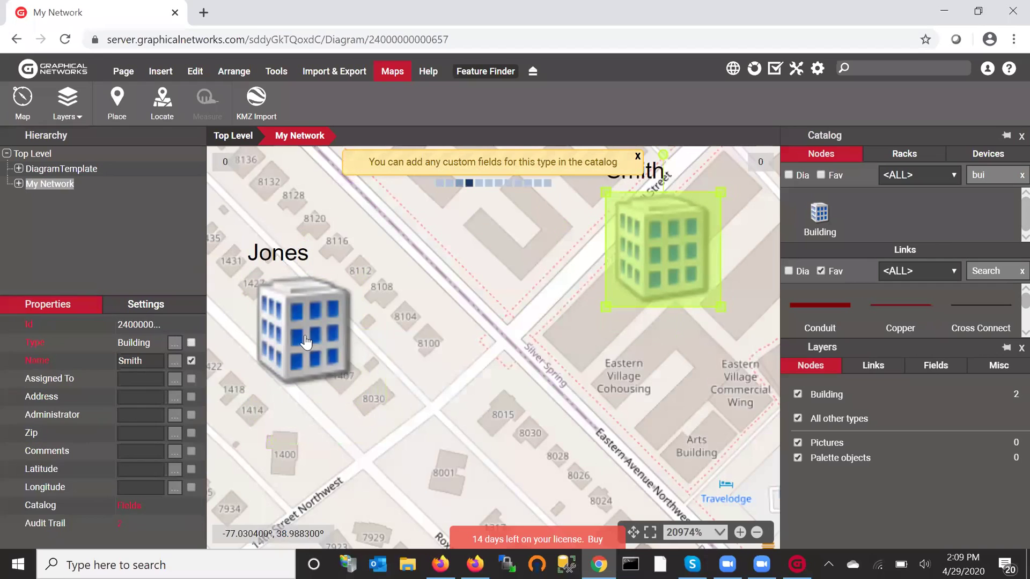
{"action": "left_click_drag", "start_coordinate": [306, 341], "coordinate": [277, 328]}
{"action": "left_click", "coordinate": [639, 365]}
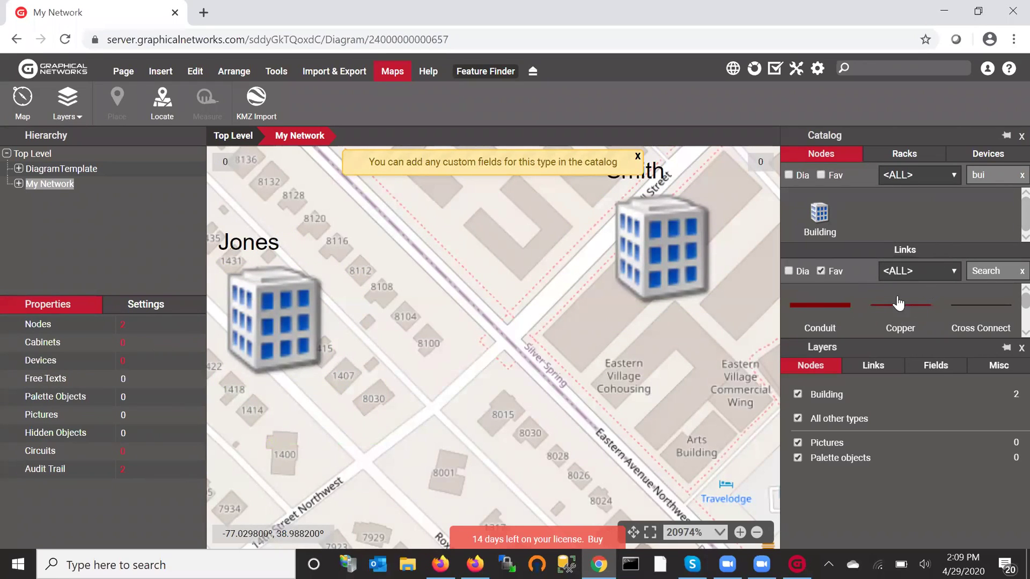
Draw a Conduit link from Jones to Smith, bending it to follow the streets.
{"action": "left_click", "coordinate": [832, 306]}
{"action": "left_click_drag", "start_coordinate": [406, 308], "coordinate": [276, 321]}
{"action": "left_click", "coordinate": [664, 256]}
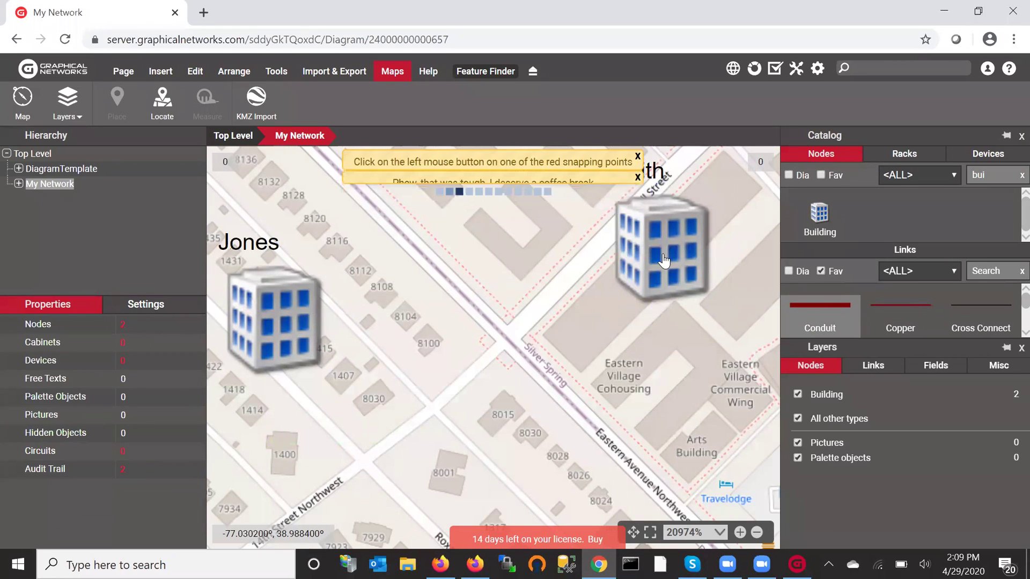
{"action": "left_click", "coordinate": [356, 452]}
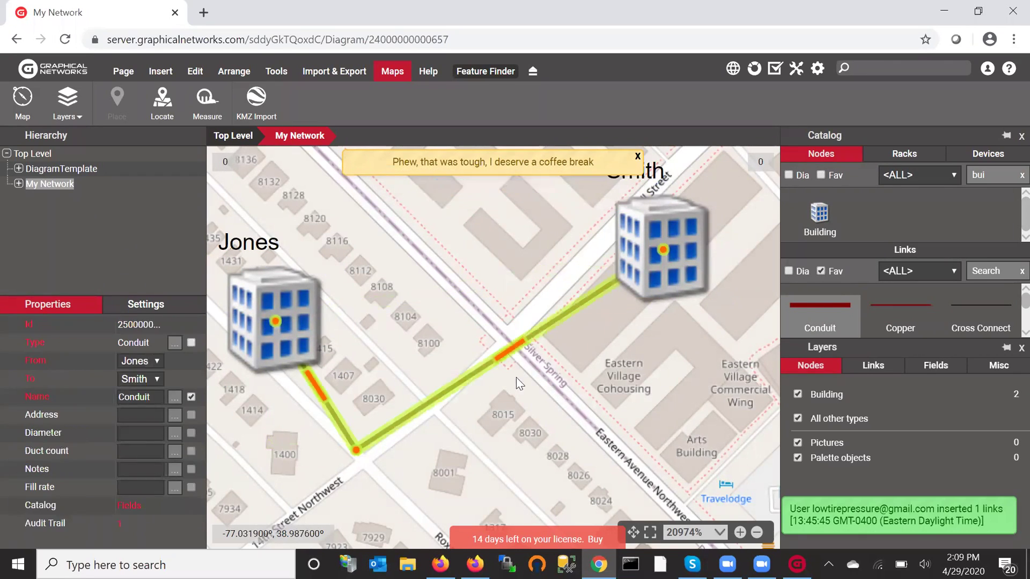
{"action": "left_click_drag", "start_coordinate": [502, 334], "coordinate": [582, 266]}
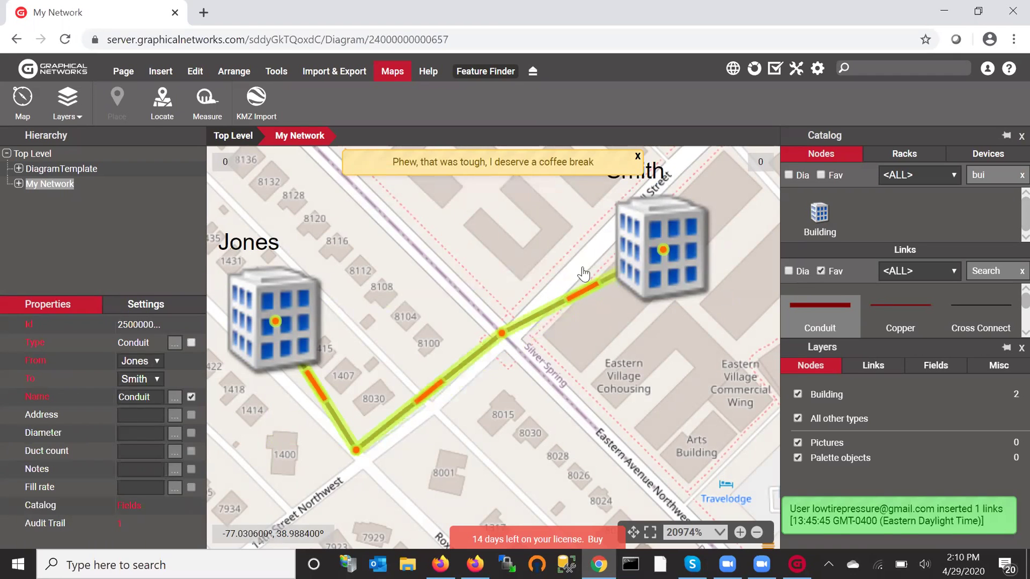
{"action": "left_click", "coordinate": [574, 389]}
{"action": "left_click", "coordinate": [252, 343]}
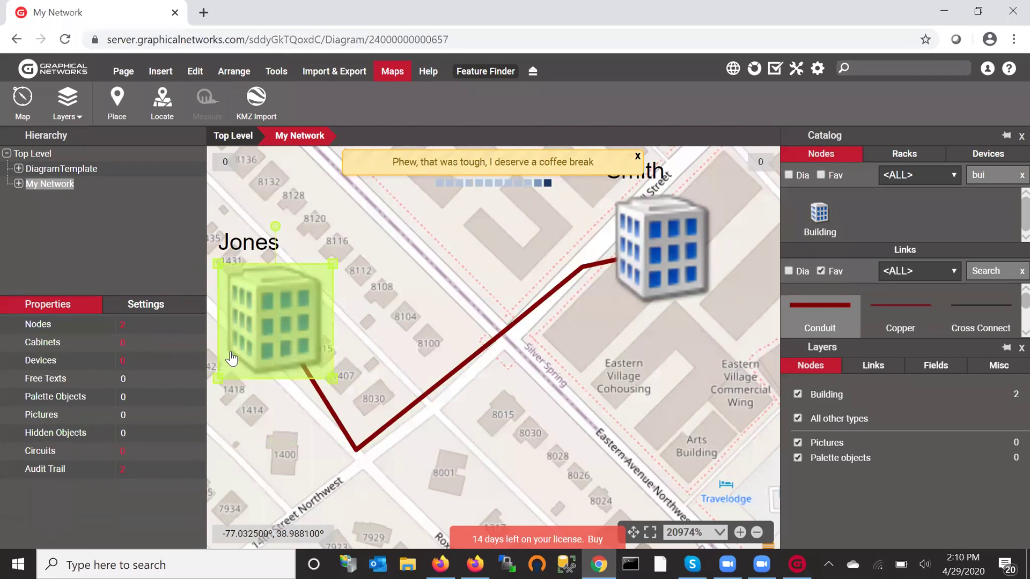
{"action": "left_click", "coordinate": [423, 301]}
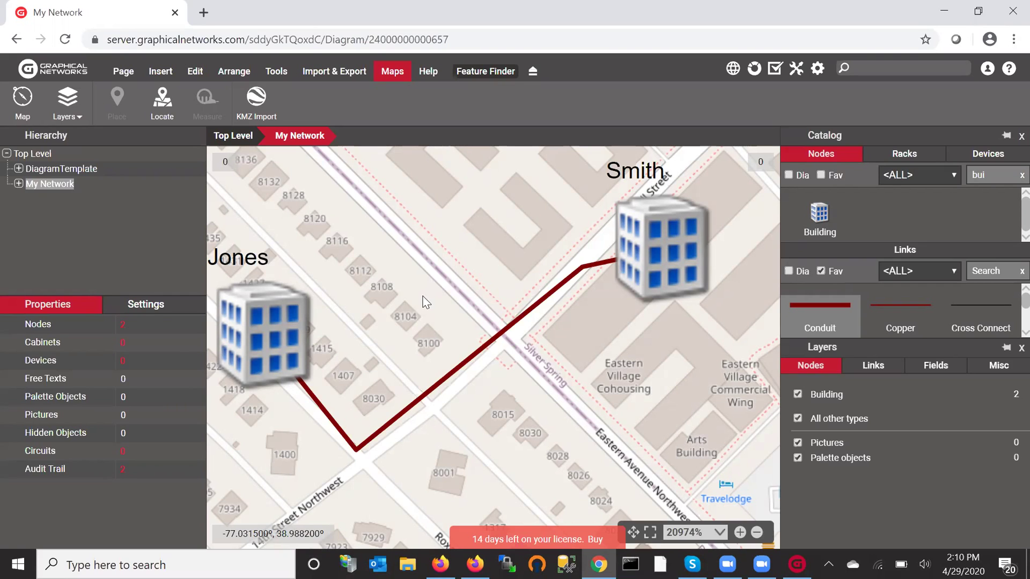
Filter the Racks catalog to Chatsworth Products and place a 55053-X03 rack in Smith's diagram.
{"action": "left_click", "coordinate": [685, 249]}
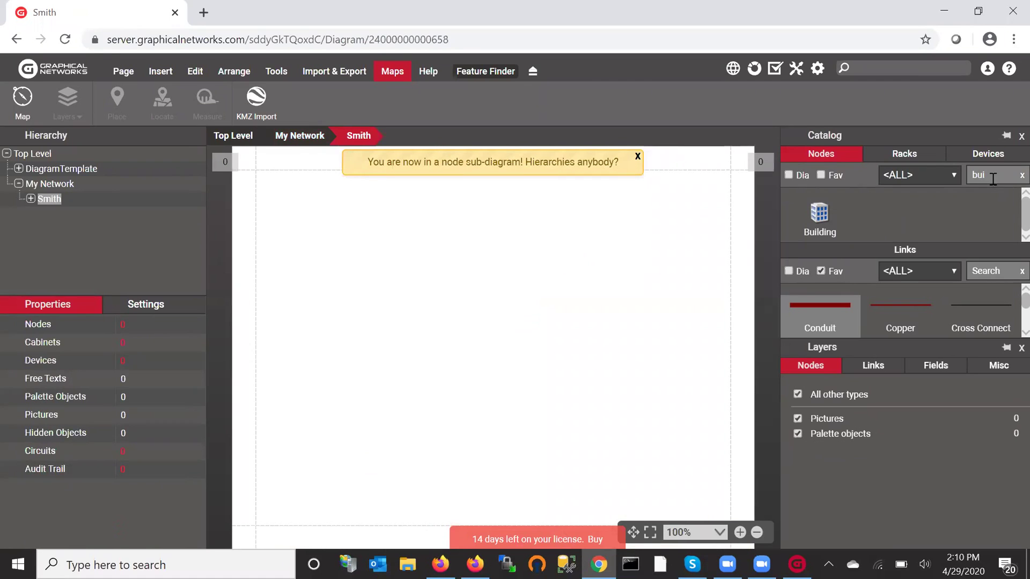
{"action": "left_click_drag", "start_coordinate": [993, 179], "coordinate": [933, 168]}
{"action": "key", "text": "BackSpace"}
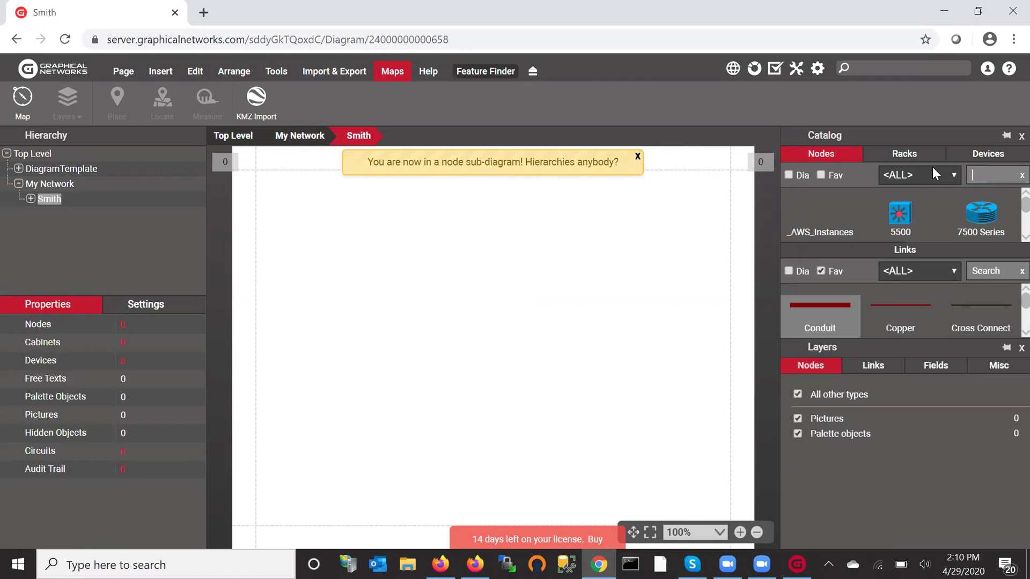
{"action": "left_click", "coordinate": [914, 154]}
{"action": "left_click", "coordinate": [953, 176]}
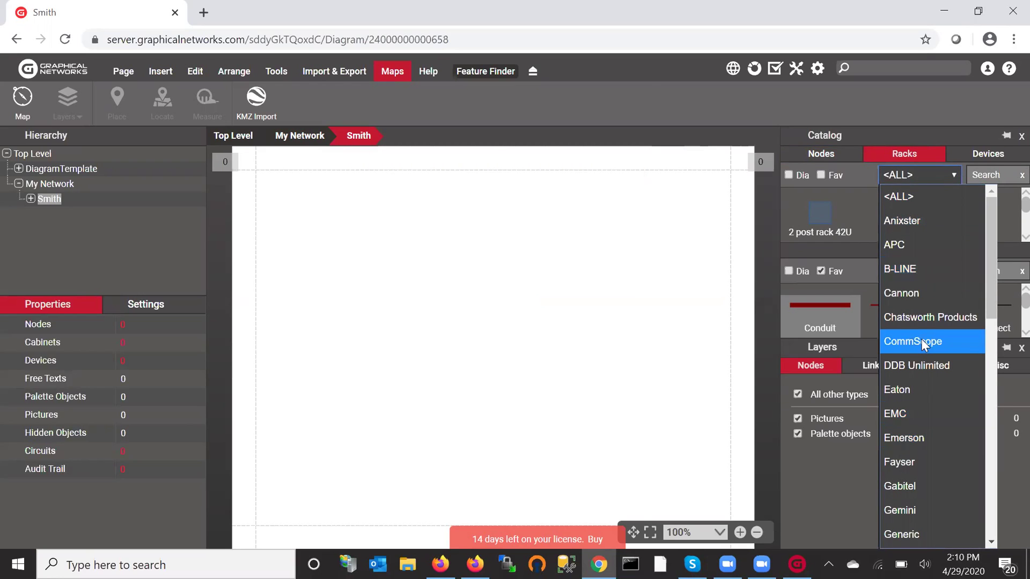
{"action": "left_click", "coordinate": [912, 319]}
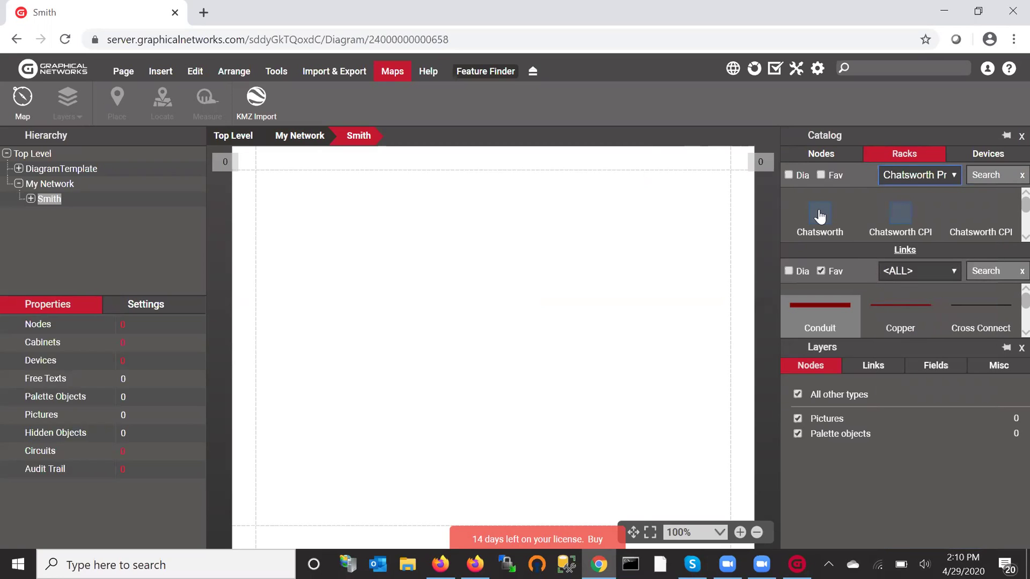
{"action": "left_click_drag", "start_coordinate": [815, 212], "coordinate": [369, 266]}
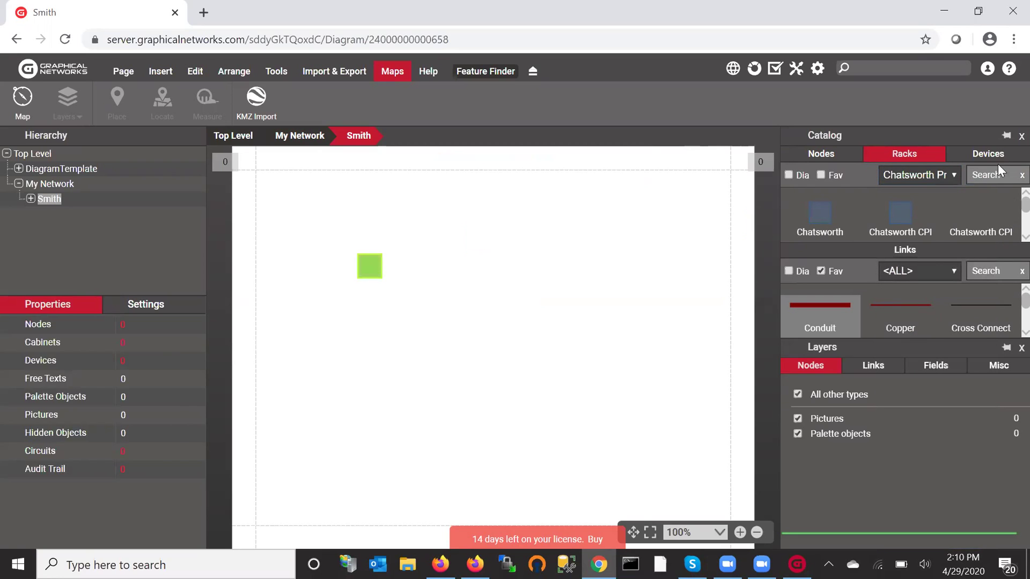
{"action": "left_click", "coordinate": [989, 176]}
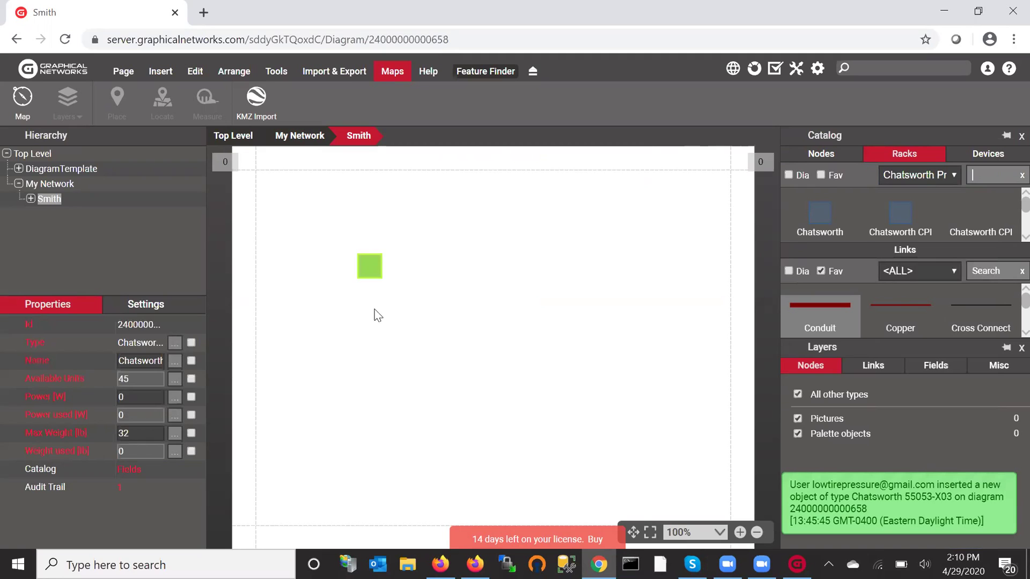
Open the rack and insert a Cisco WS-C6509-E at the bottom and a WS-C6509 above it.
{"action": "double_click", "coordinate": [375, 274]}
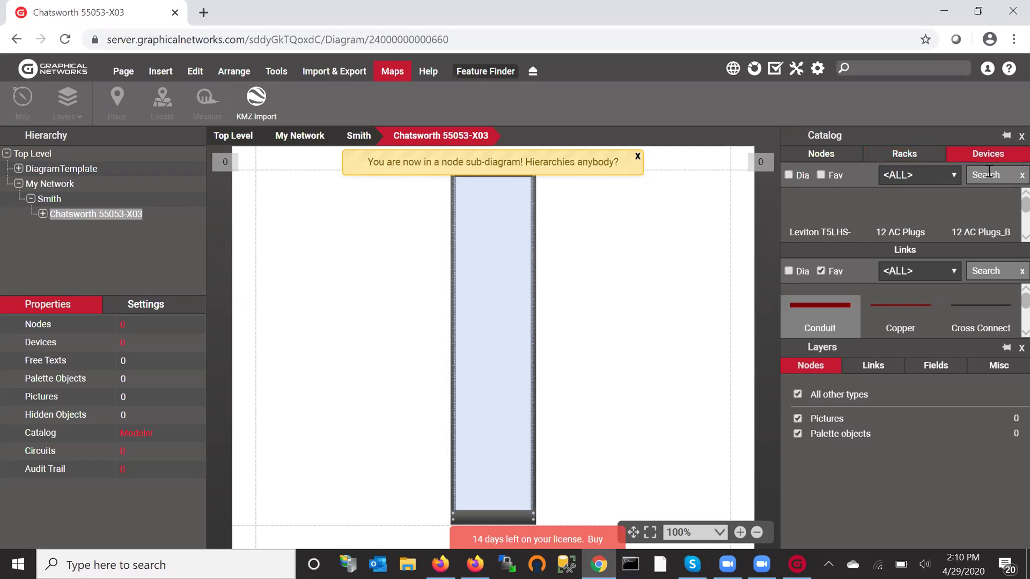
{"action": "left_click", "coordinate": [983, 177]}
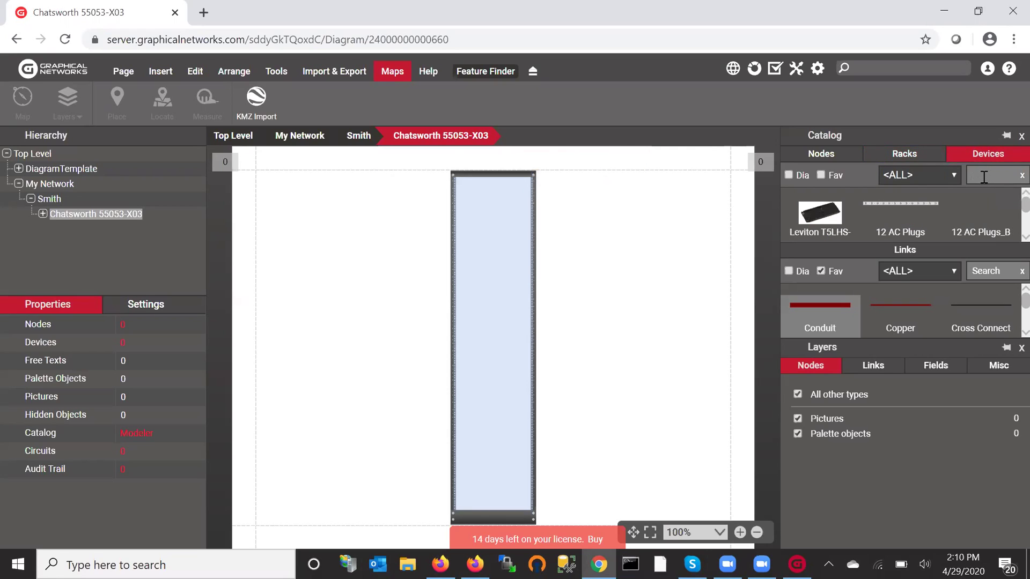
{"action": "type", "text": "6509"}
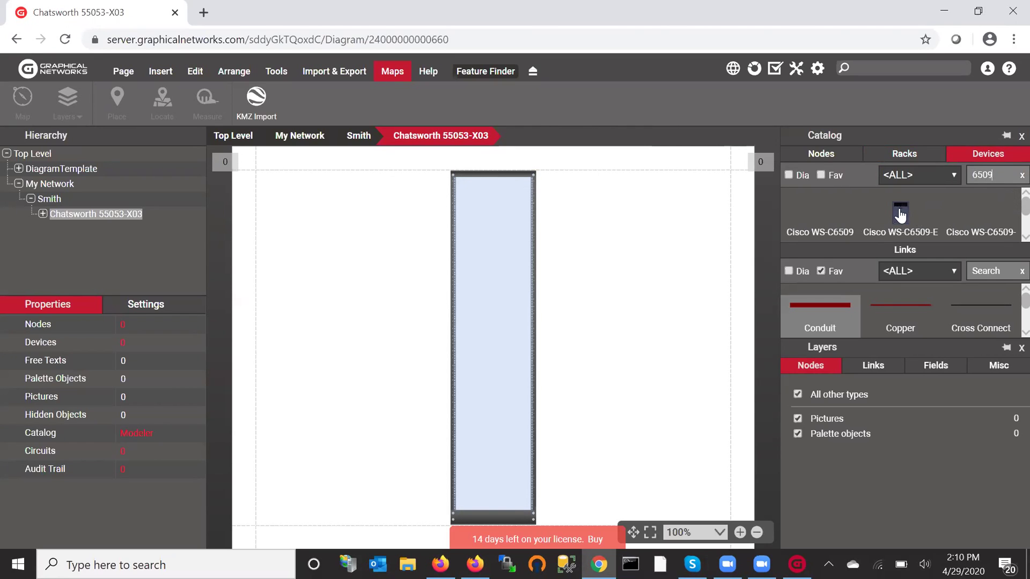
{"action": "left_click_drag", "start_coordinate": [726, 284], "coordinate": [550, 434]}
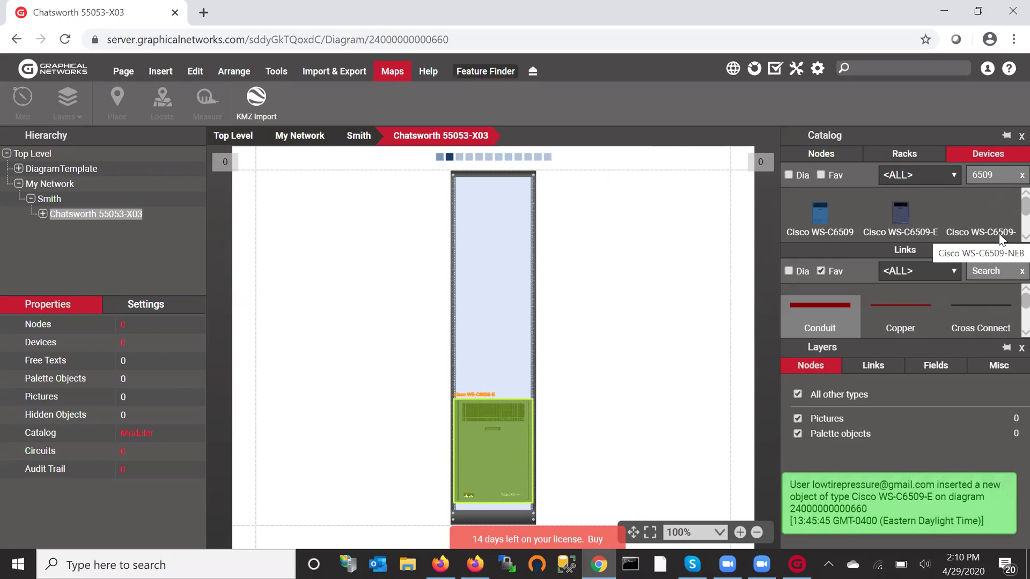
{"action": "left_click_drag", "start_coordinate": [996, 214], "coordinate": [890, 203]}
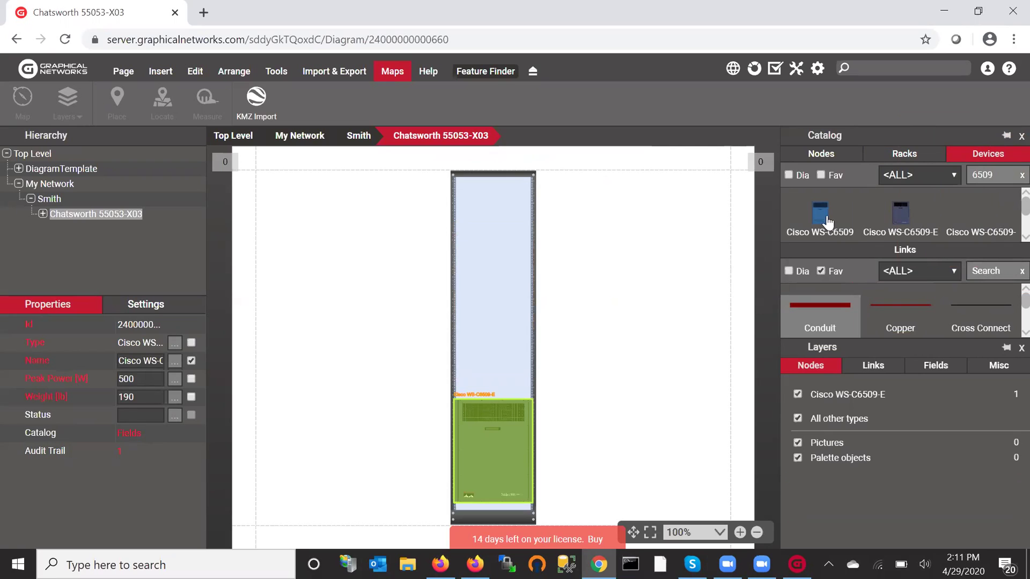
{"action": "left_click_drag", "start_coordinate": [821, 218], "coordinate": [563, 320]}
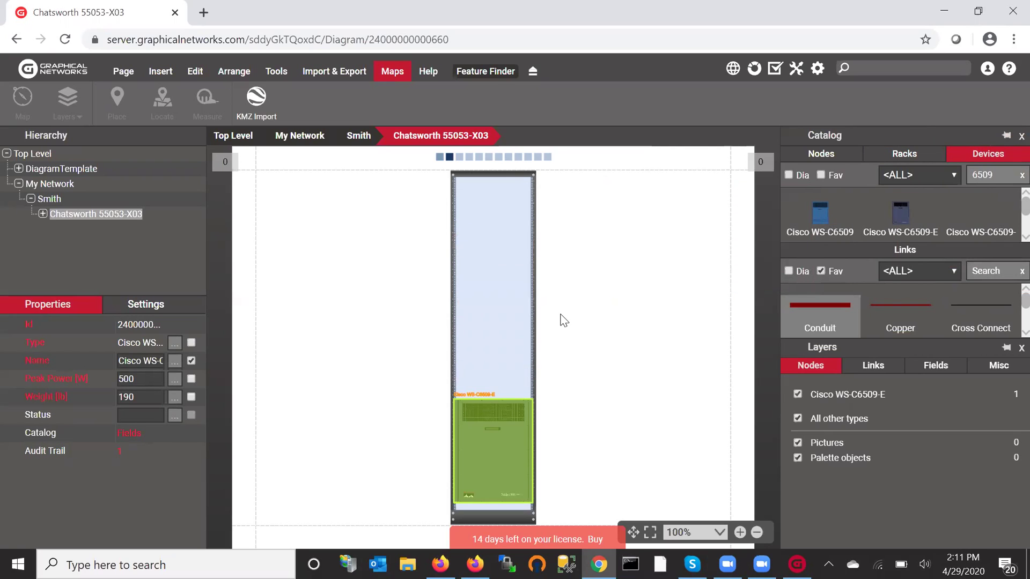
{"action": "left_click", "coordinate": [557, 384]}
{"action": "left_click", "coordinate": [519, 352]}
{"action": "double_click", "coordinate": [519, 351]}
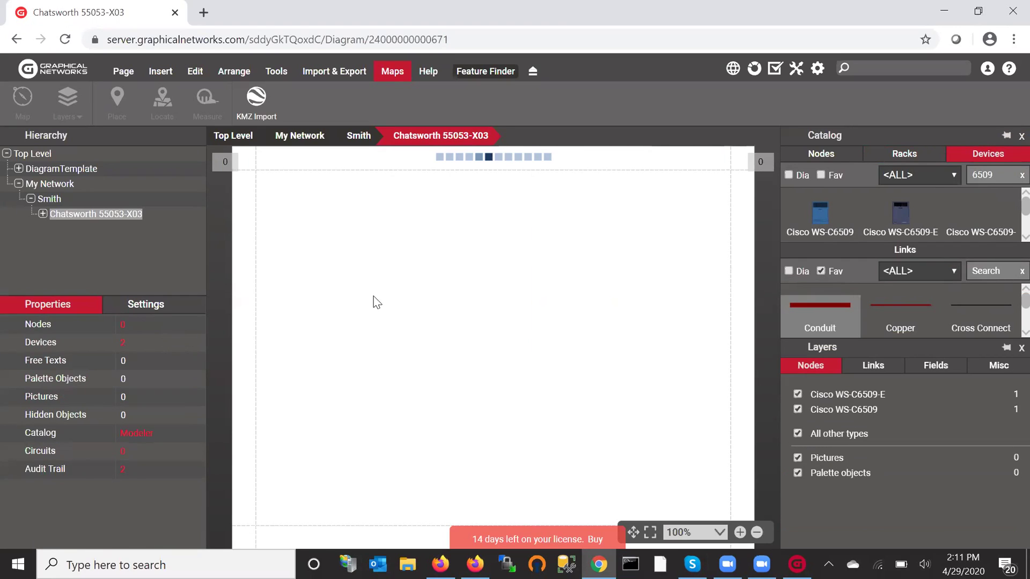
{"action": "left_click", "coordinate": [426, 195]}
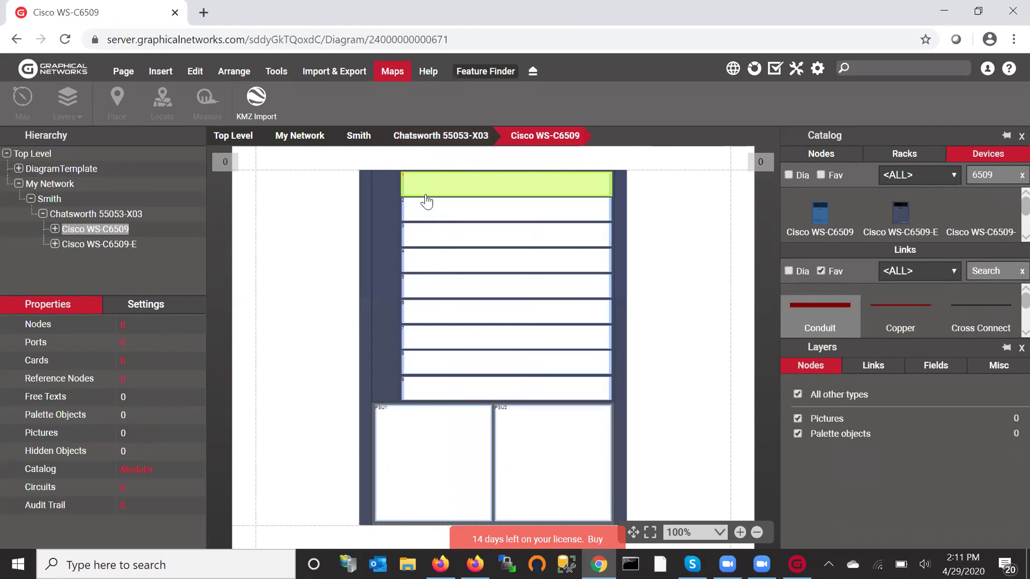
{"action": "left_click", "coordinate": [175, 342]}
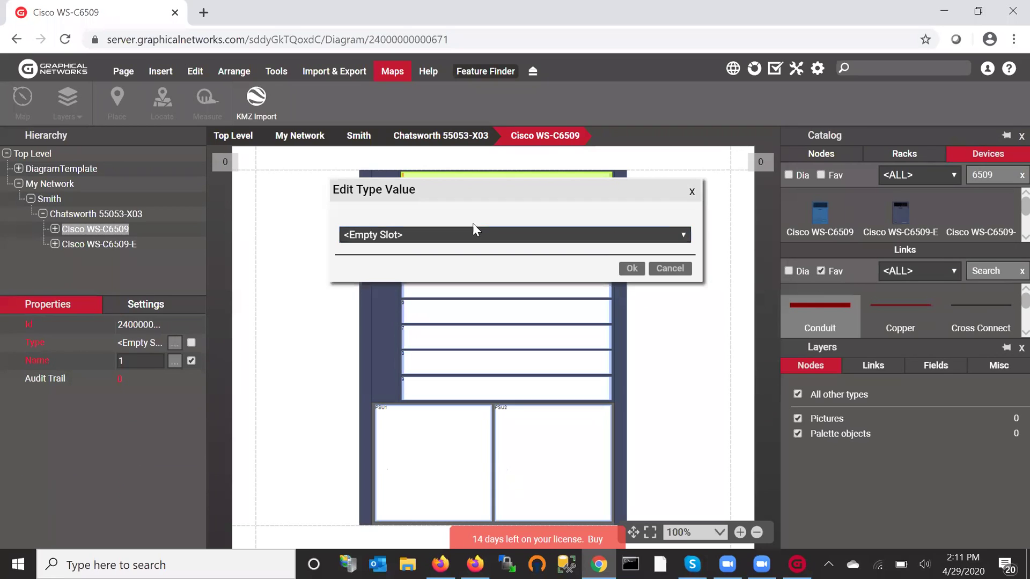
{"action": "left_click", "coordinate": [440, 236]}
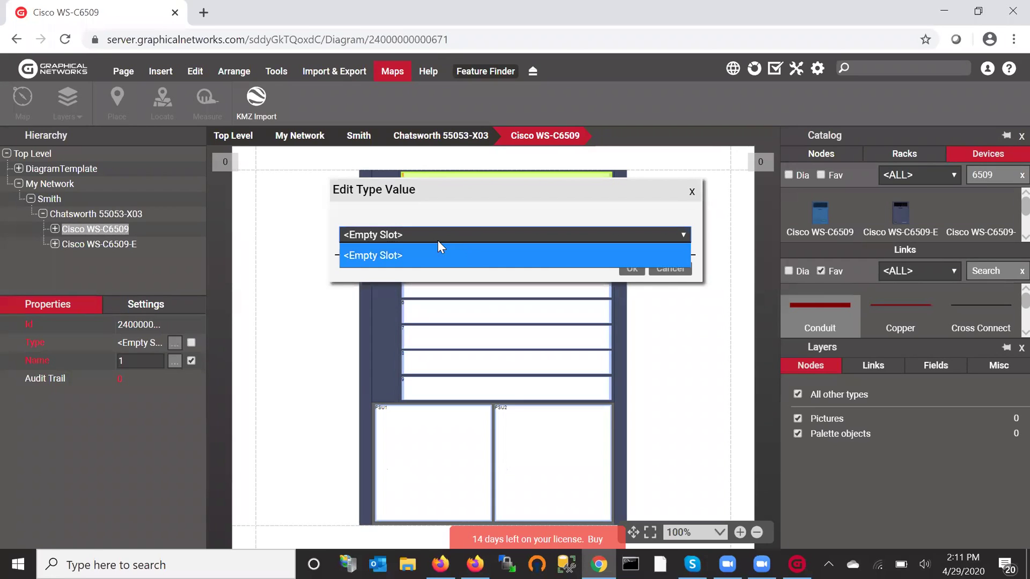
{"action": "left_click", "coordinate": [639, 265]}
{"action": "left_click", "coordinate": [661, 274]}
{"action": "left_click", "coordinate": [420, 141]}
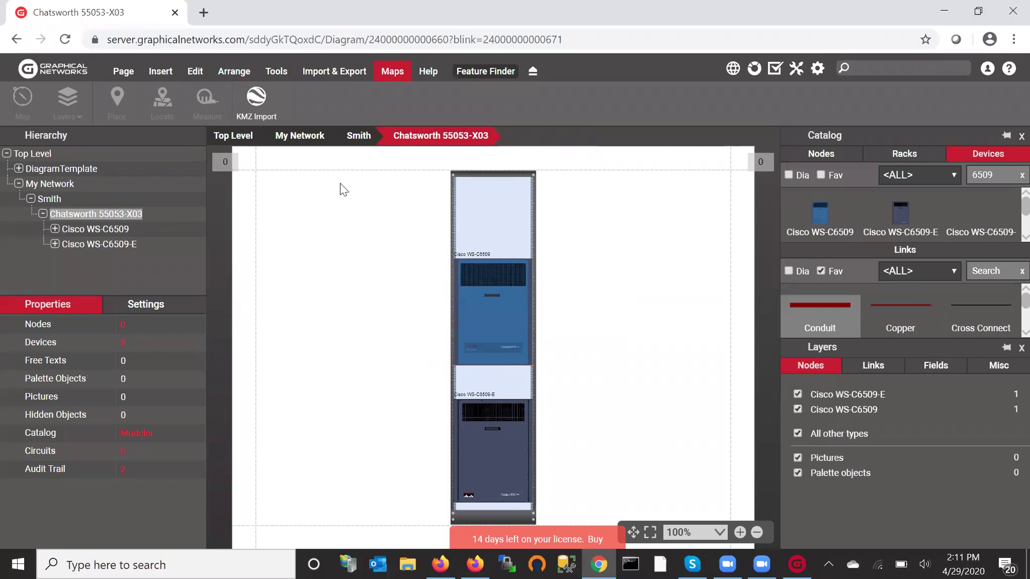
Return to the Top Level diagram and drag the My Network cloud lower on the canvas.
{"action": "left_click", "coordinate": [290, 141]}
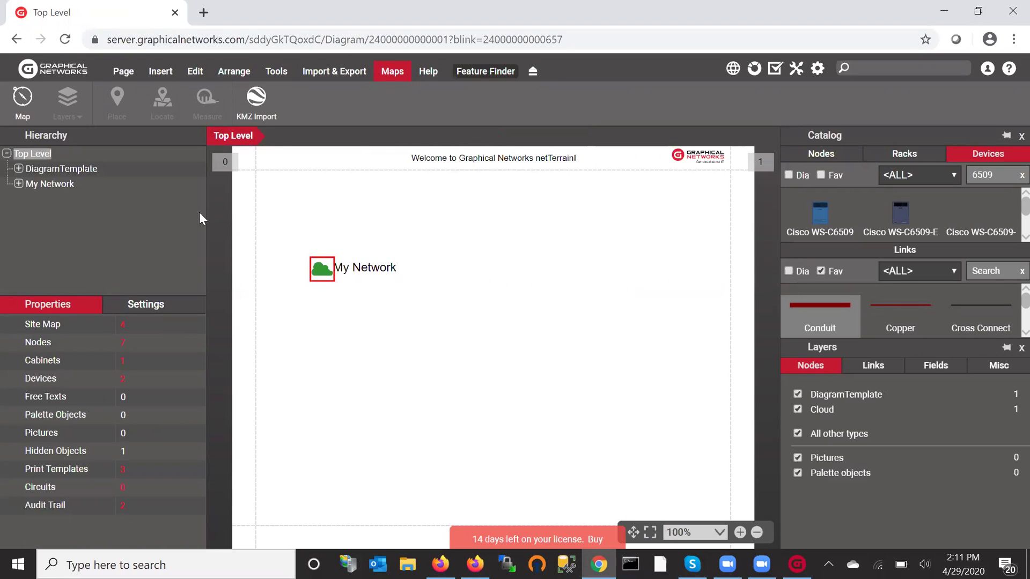
{"action": "left_click", "coordinate": [322, 268]}
{"action": "left_click_drag", "start_coordinate": [333, 372], "coordinate": [313, 346]}
{"action": "left_click", "coordinate": [510, 339]}
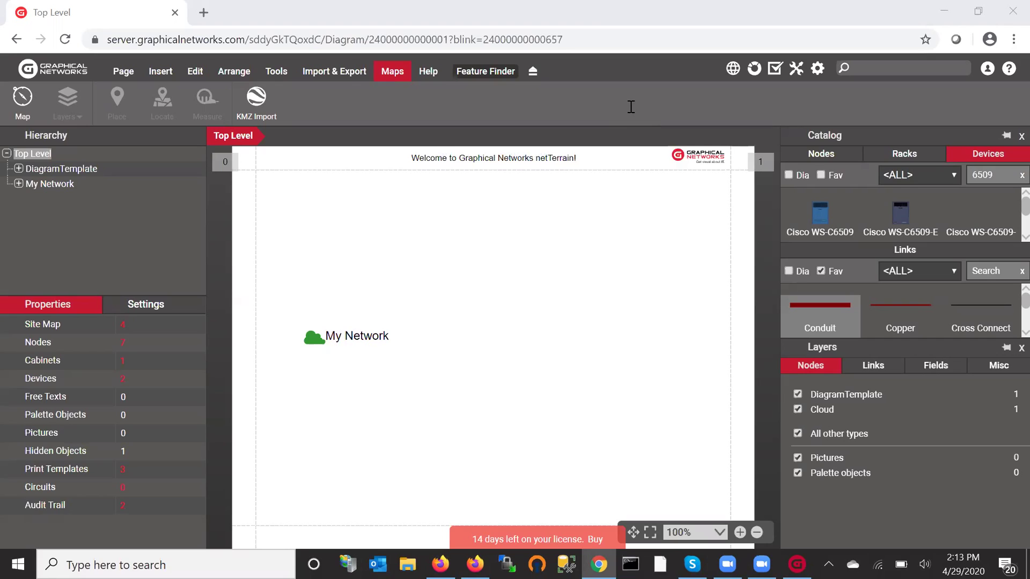
{"action": "left_click", "coordinate": [492, 170]}
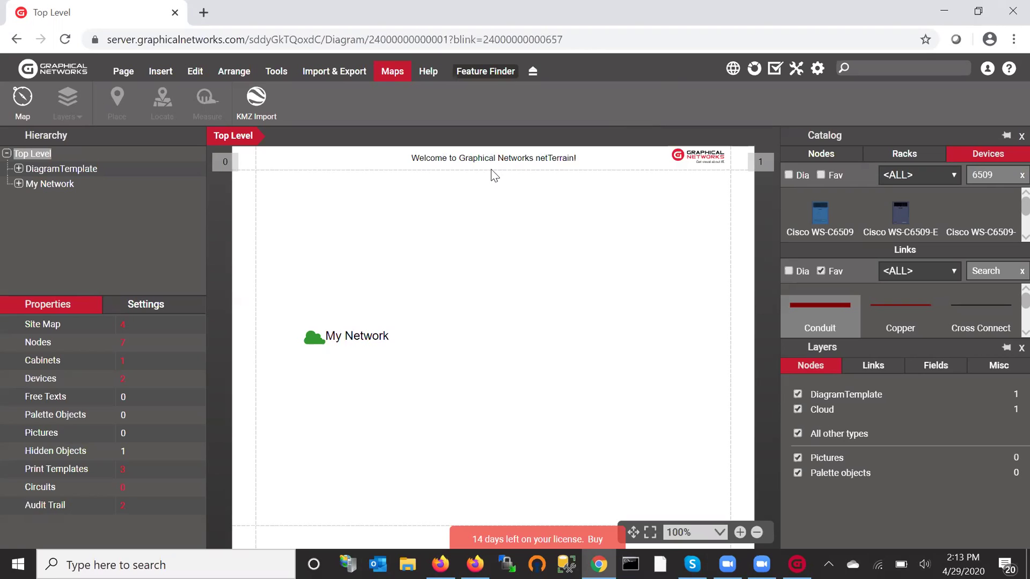
Open the Help resources and browse the Tutorials, Projects and Videos lists.
{"action": "left_click", "coordinate": [434, 73]}
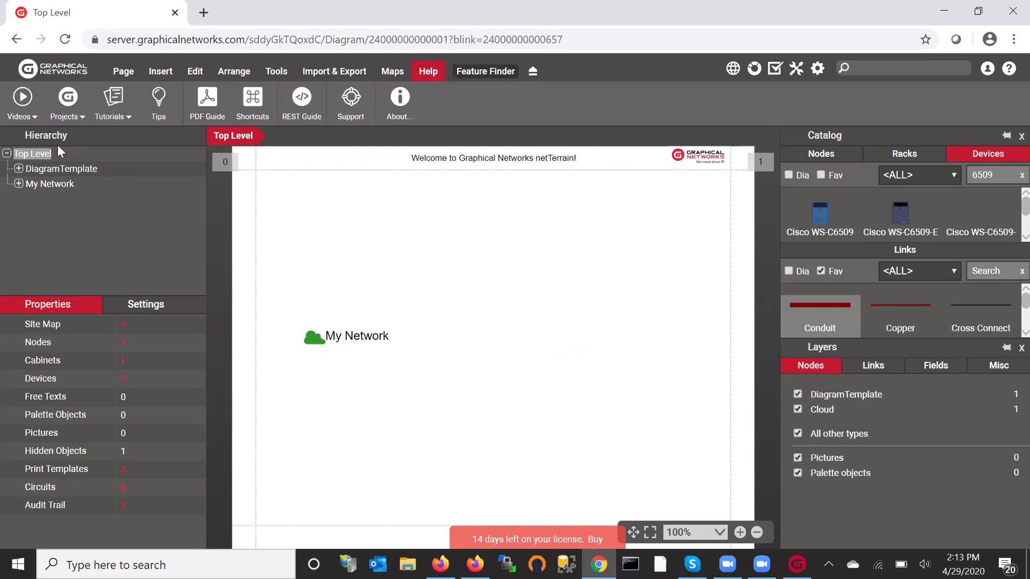
{"action": "left_click", "coordinate": [128, 118]}
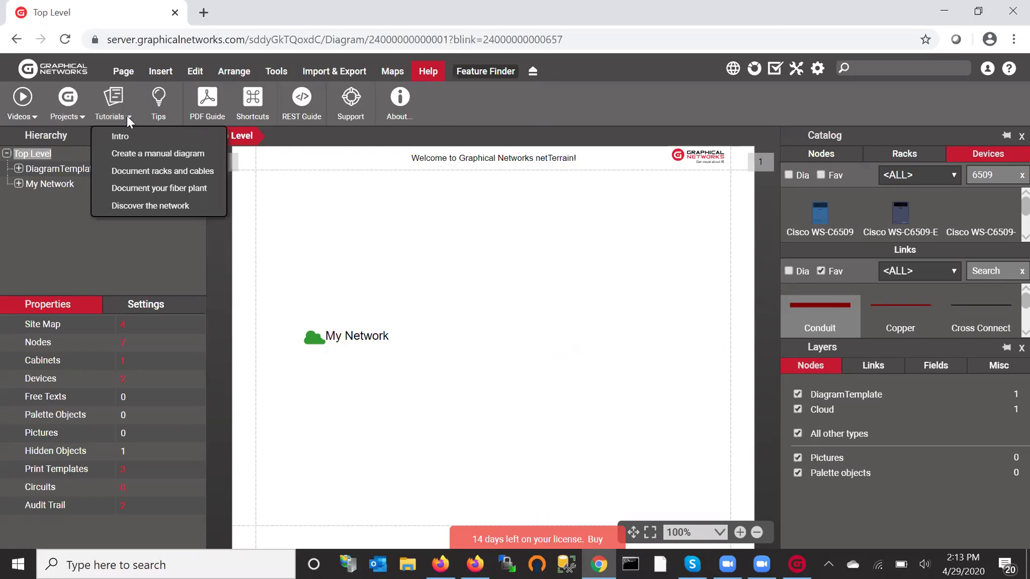
{"action": "left_click", "coordinate": [80, 118]}
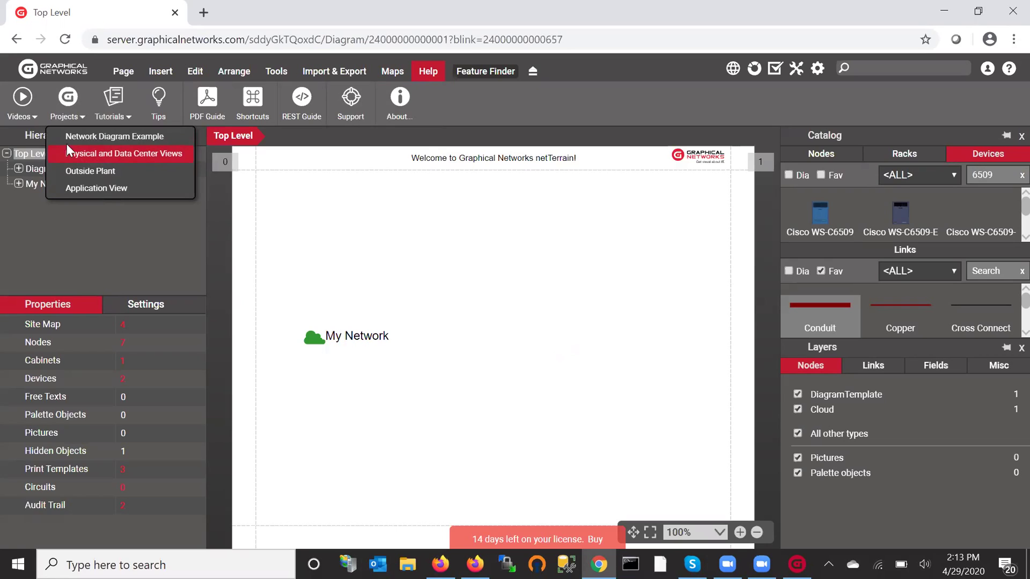
{"action": "left_click", "coordinate": [30, 118]}
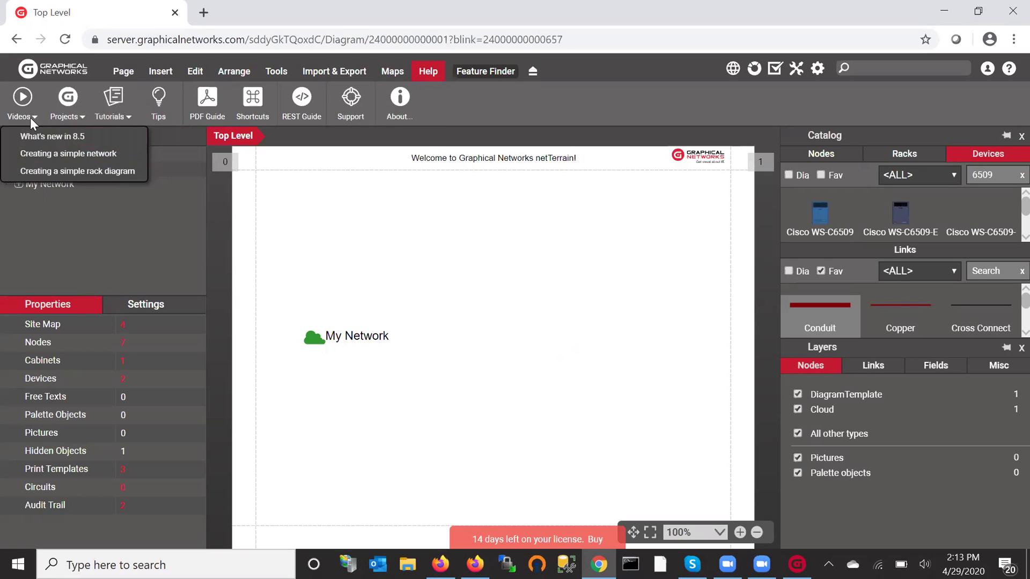
{"action": "left_click", "coordinate": [428, 287]}
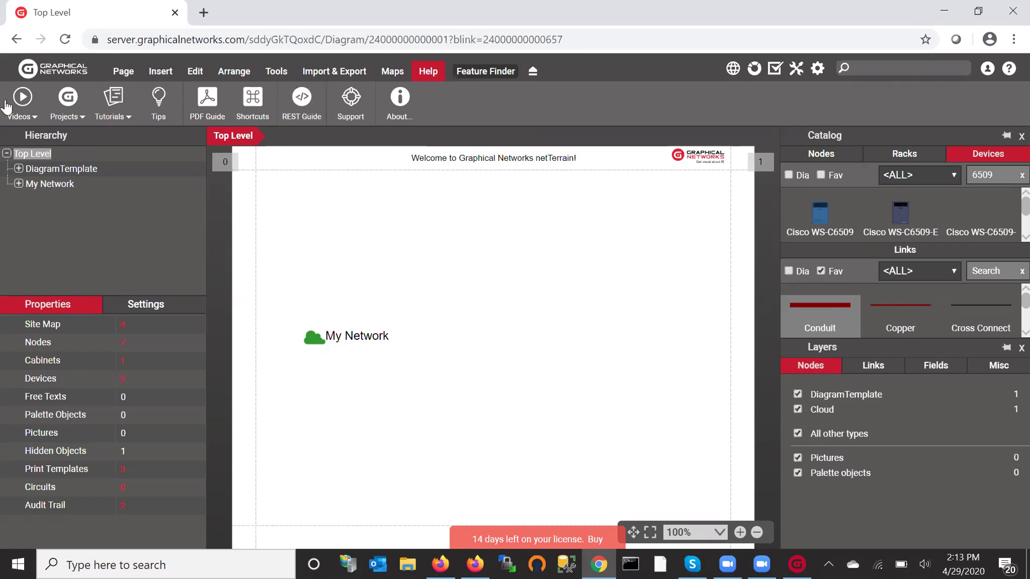
Download ntCollectorSetup (1).exe from the Discover the network tutorial and dismiss the download bar.
{"action": "left_click", "coordinate": [66, 121]}
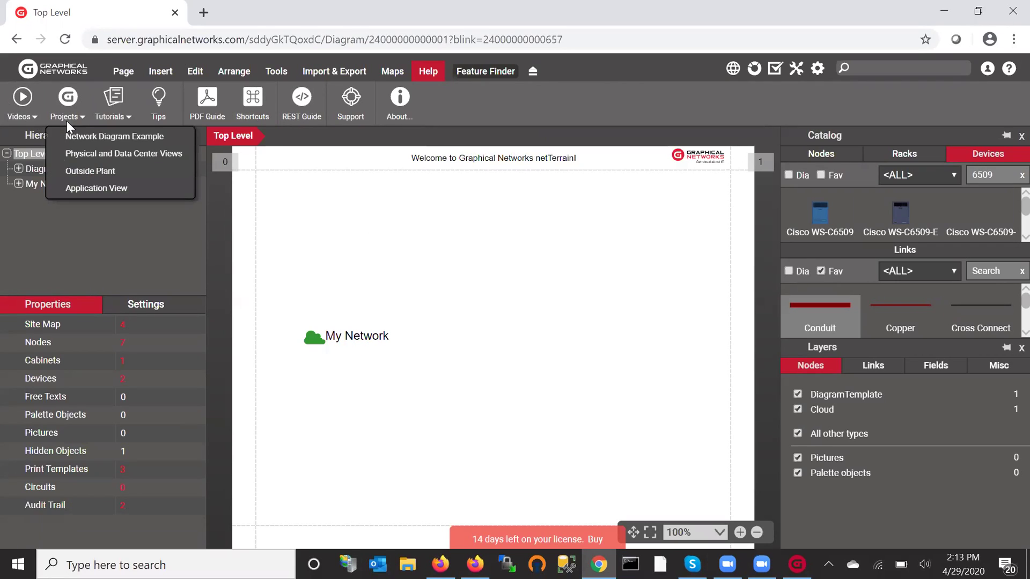
{"action": "left_click", "coordinate": [113, 118]}
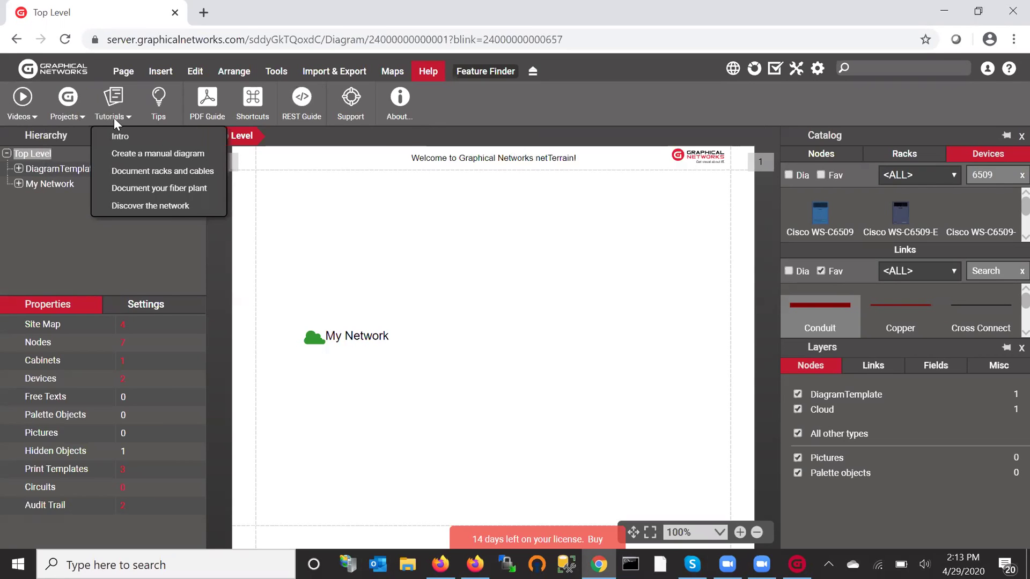
{"action": "left_click", "coordinate": [151, 204]}
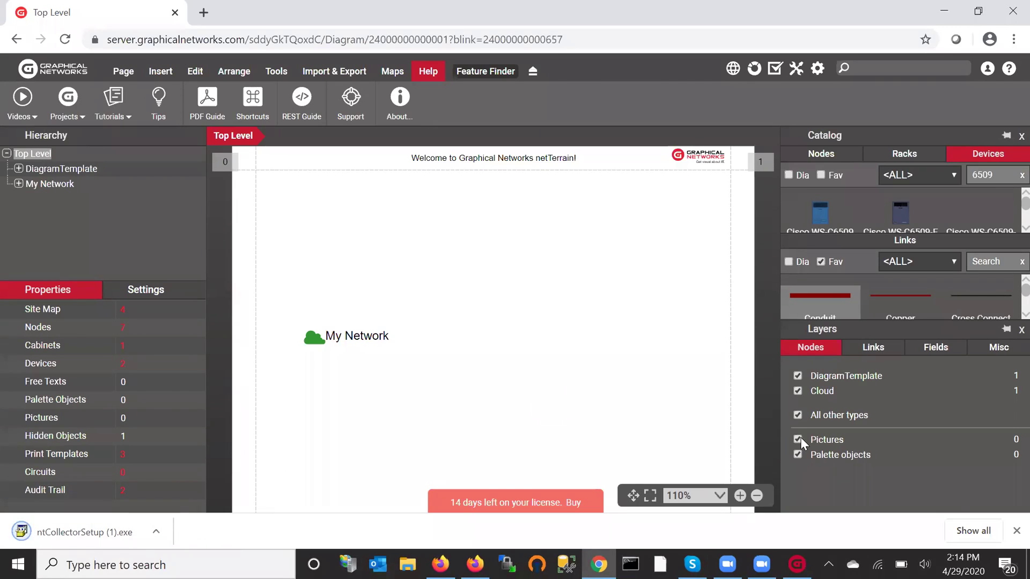
{"action": "left_click", "coordinate": [1016, 531]}
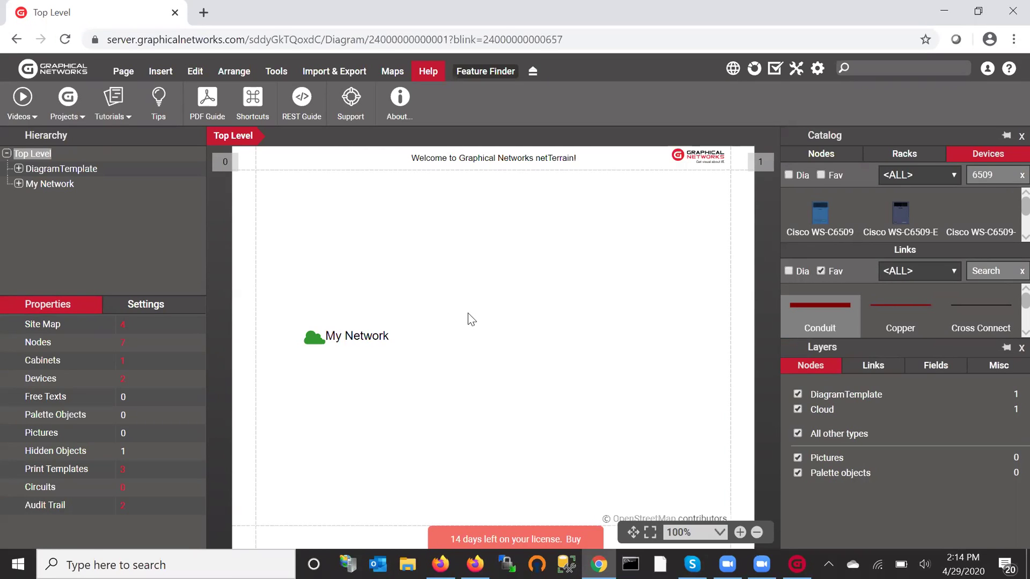
Check the Collector's netTerrain server connection settings, then return to the browser.
{"action": "left_click", "coordinate": [797, 564]}
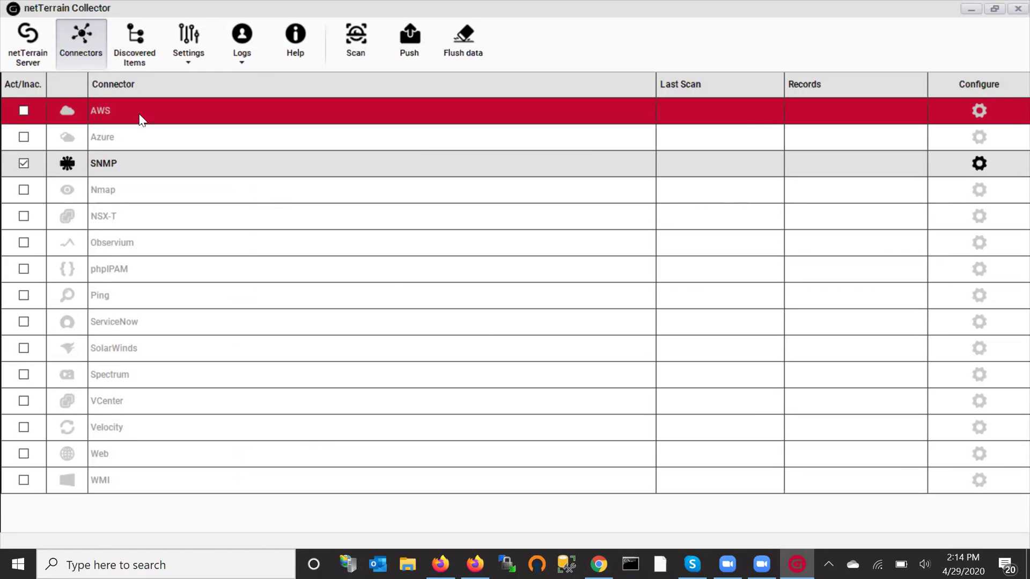
{"action": "left_click", "coordinate": [32, 50]}
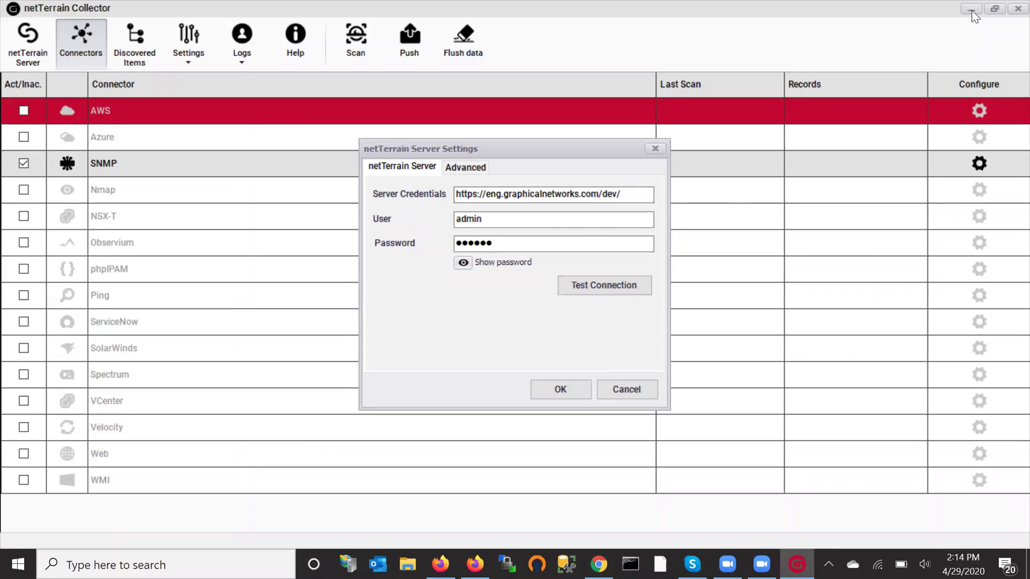
{"action": "left_click", "coordinate": [634, 387]}
{"action": "left_click", "coordinate": [970, 10]}
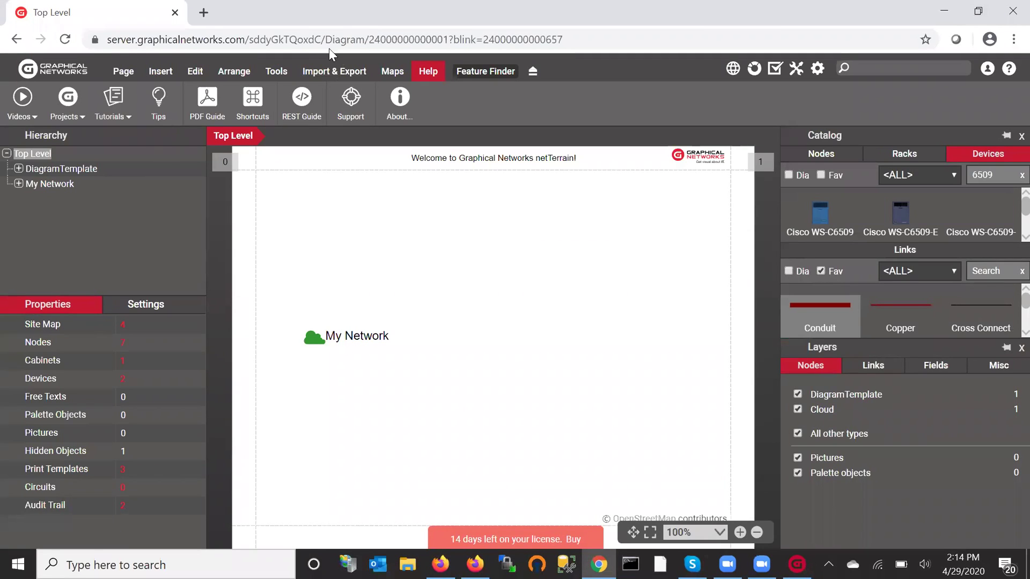
Paste the netTerrain Cloud address from the browser into the Collector's Server Credentials.
{"action": "left_click_drag", "start_coordinate": [324, 39], "coordinate": [107, 39]}
{"action": "key", "text": "ctrl+c"}
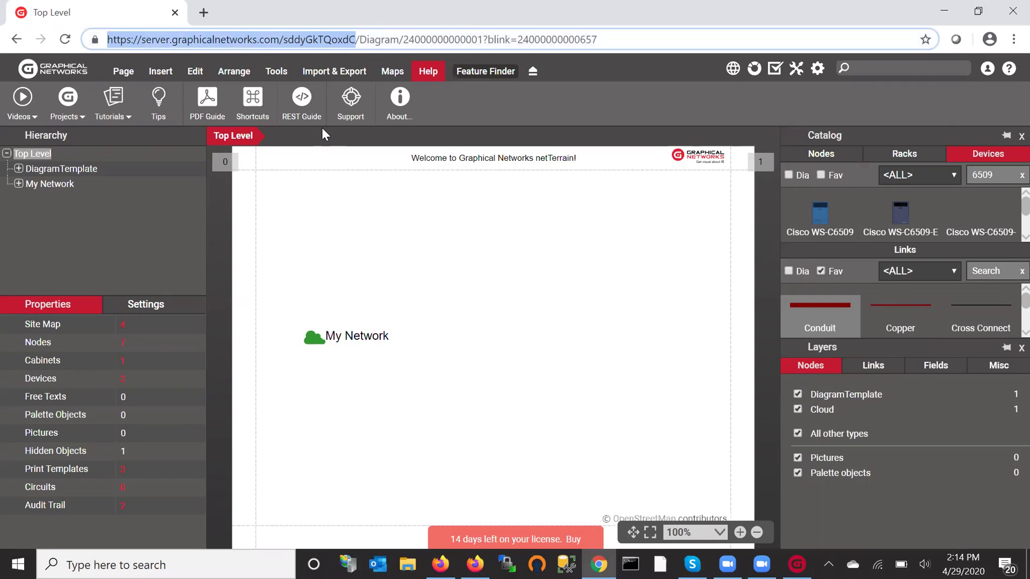
{"action": "key", "text": "alt+Tab"}
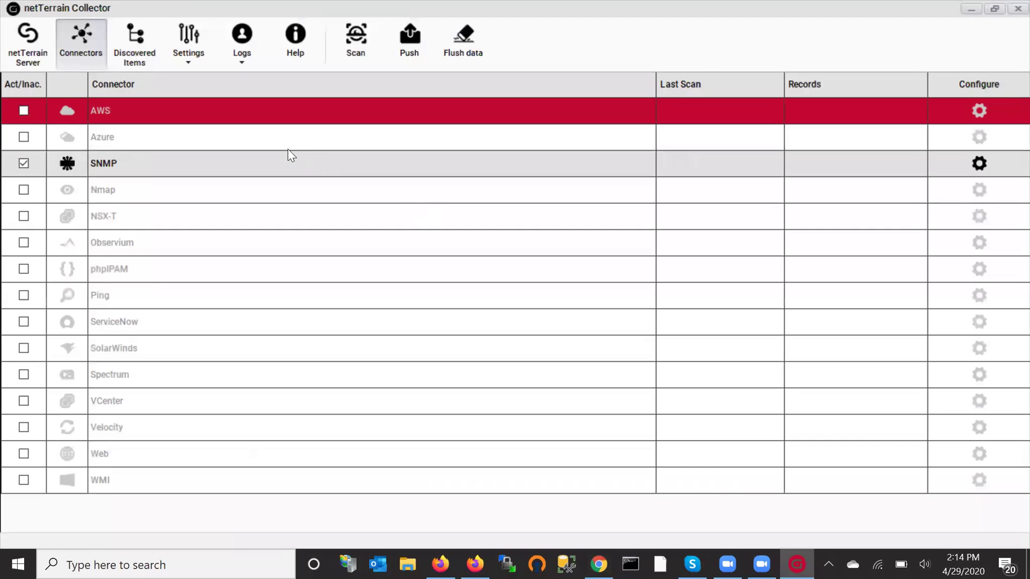
{"action": "left_click", "coordinate": [28, 43]}
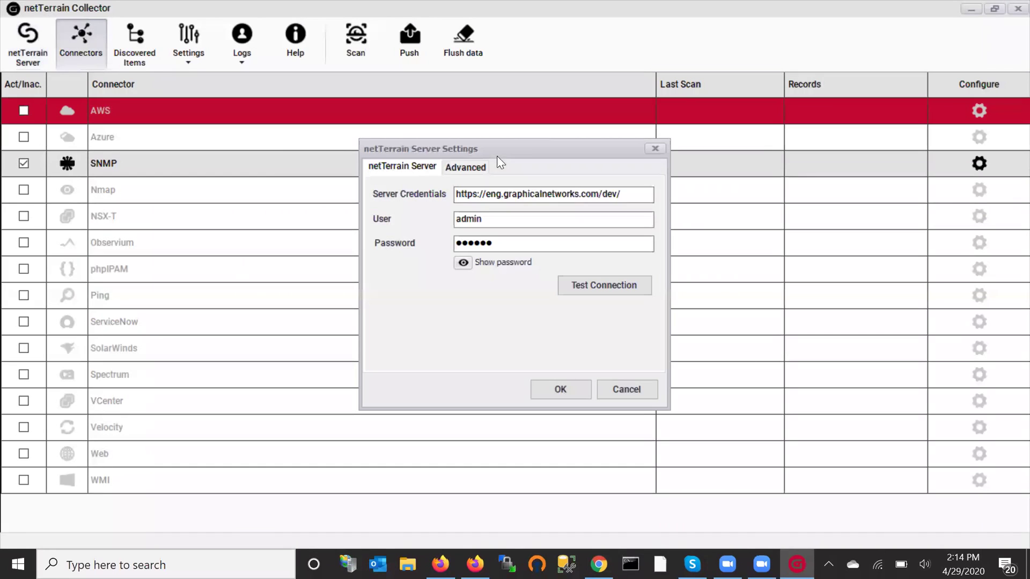
{"action": "left_click_drag", "start_coordinate": [629, 193], "coordinate": [185, 187]}
{"action": "key", "text": "ctrl+v"}
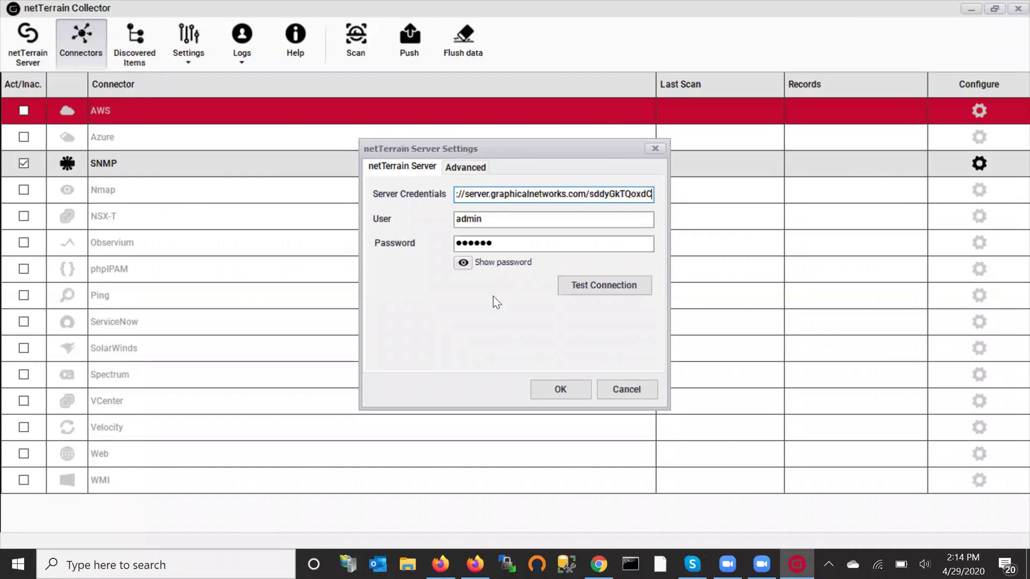
{"action": "left_click", "coordinate": [555, 394]}
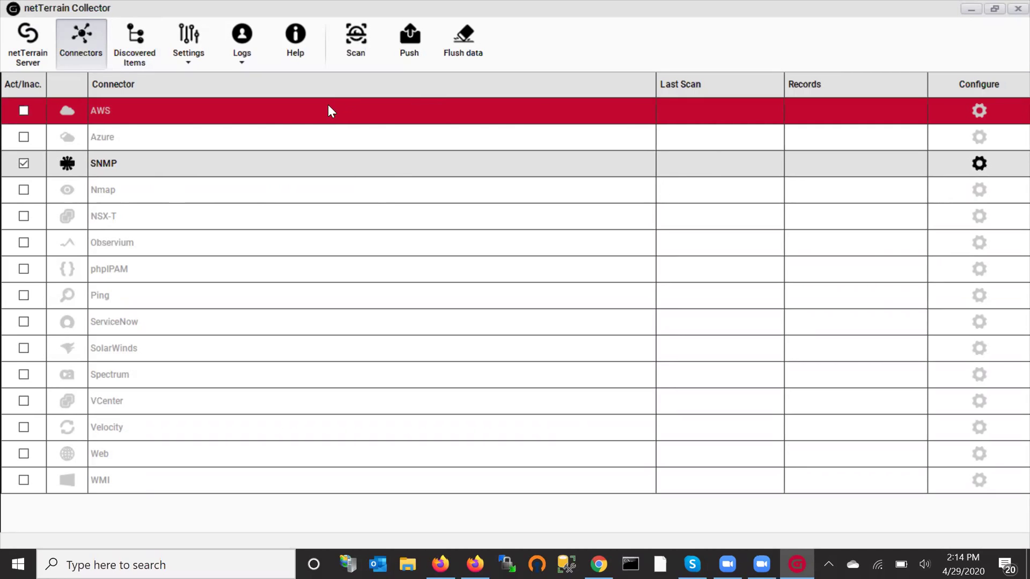
{"action": "left_click", "coordinate": [276, 138]}
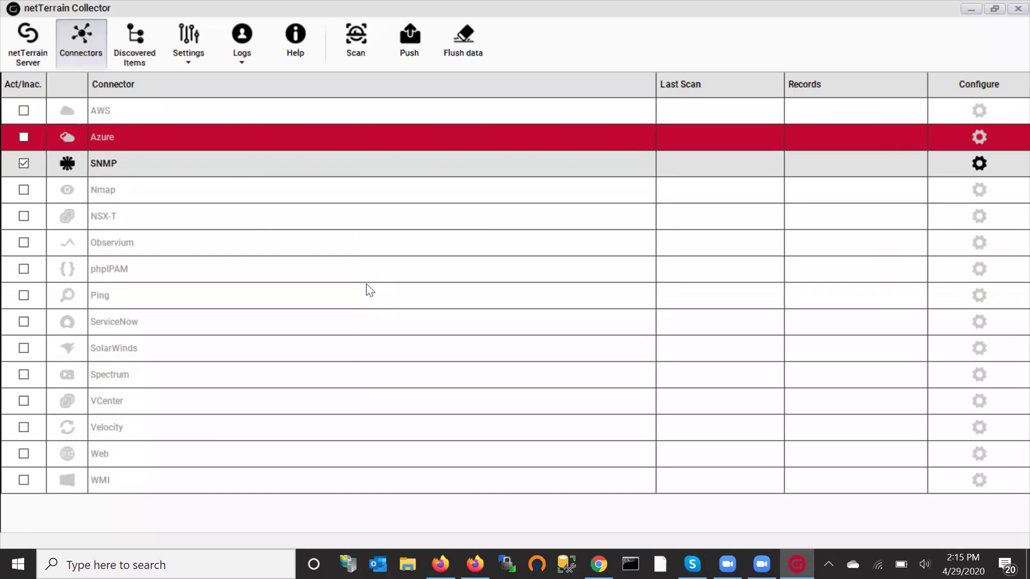
{"action": "left_click", "coordinate": [367, 165]}
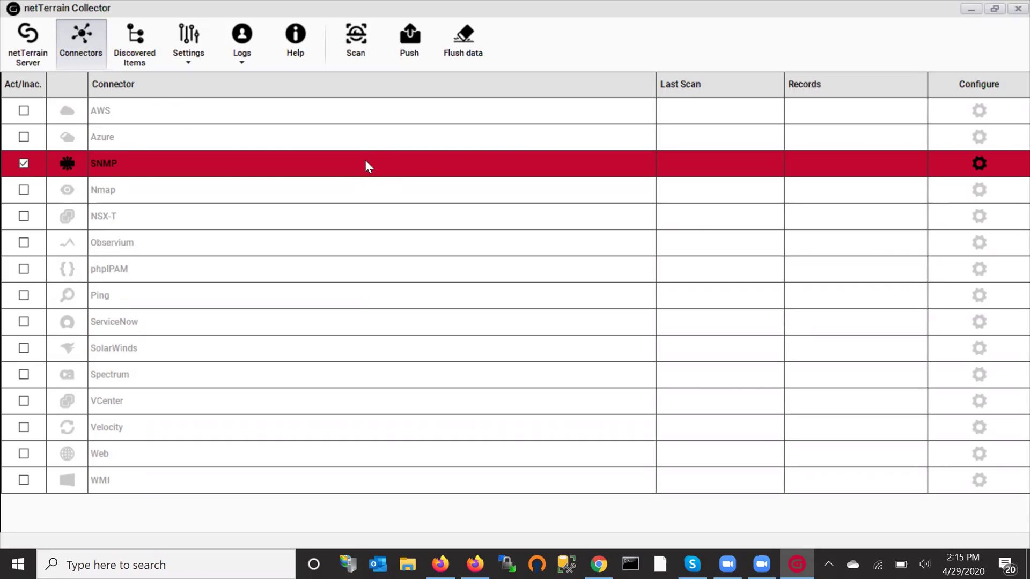
Open the SNMP connector settings and keep v2c as the first range's SNMP version.
{"action": "left_click", "coordinate": [983, 160]}
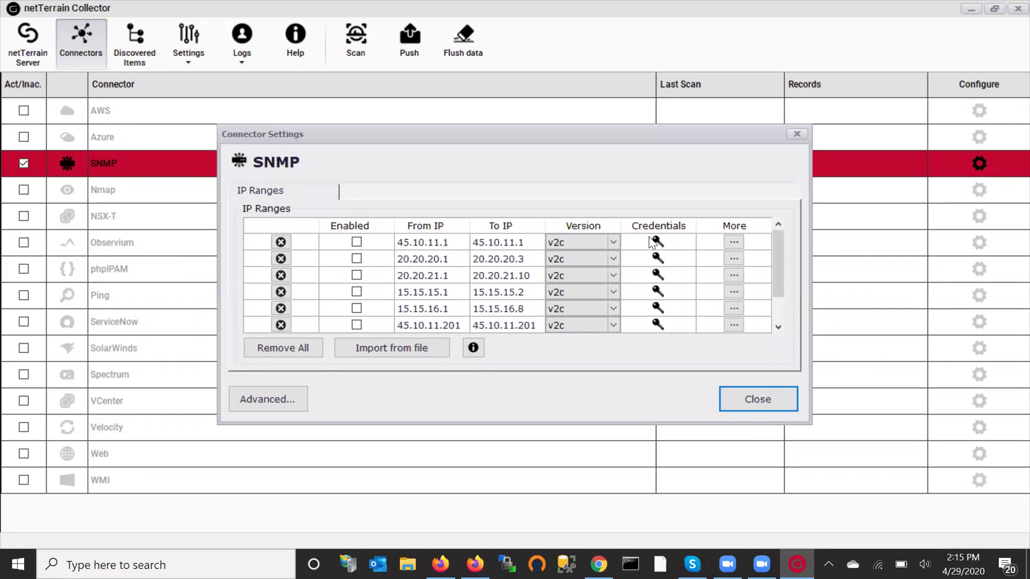
{"action": "left_click", "coordinate": [614, 238]}
{"action": "left_click", "coordinate": [614, 238]}
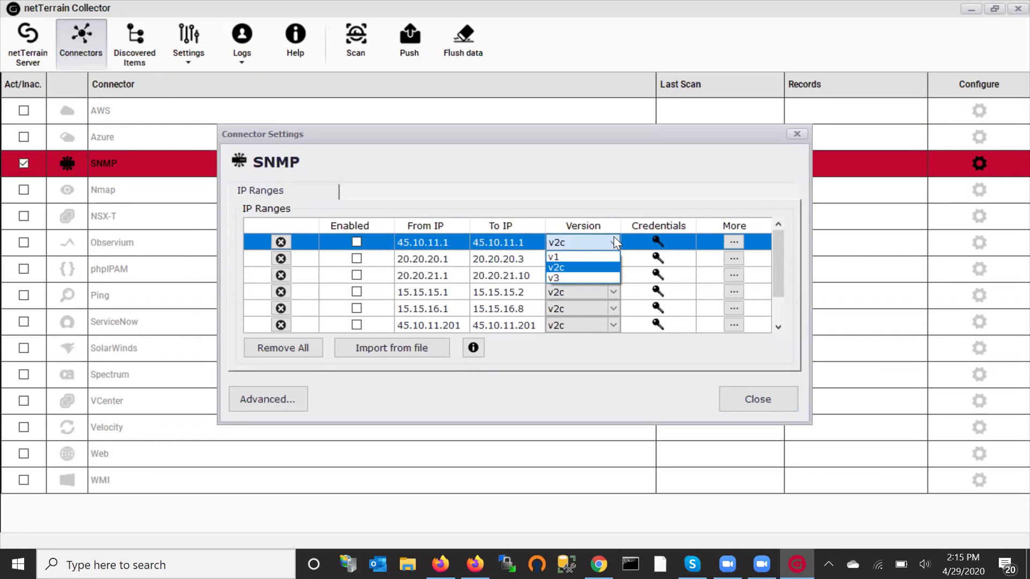
{"action": "left_click", "coordinate": [614, 236]}
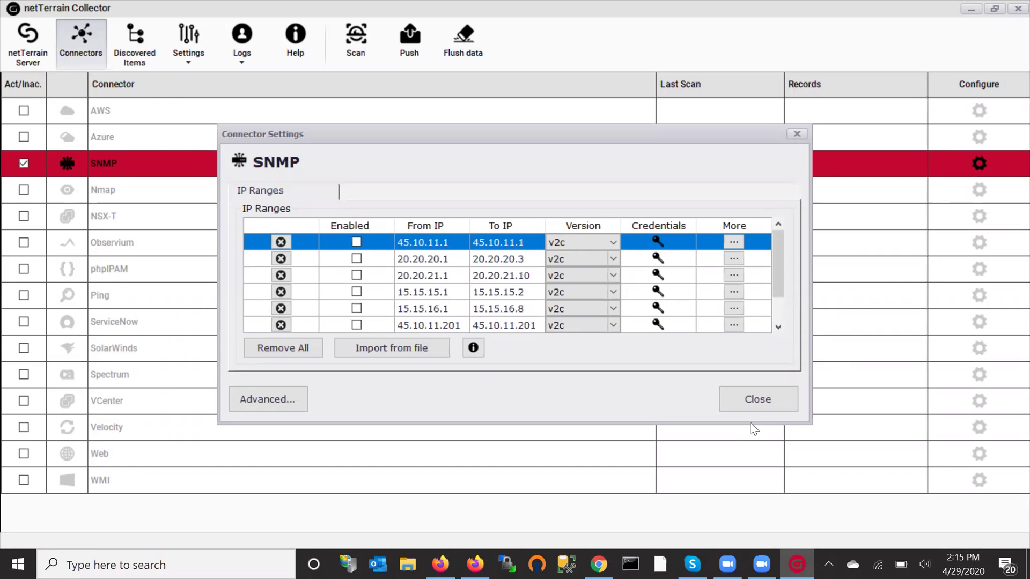
Enable ranges 45.10.11.1, 20.20.20.1, 20.20.21.1, 15.15.15.1, 15.15.16.1, 45.10.11.201 and 15.15.16.3, then close.
{"action": "left_click", "coordinate": [356, 242]}
{"action": "left_click", "coordinate": [356, 258]}
{"action": "left_click", "coordinate": [356, 275]}
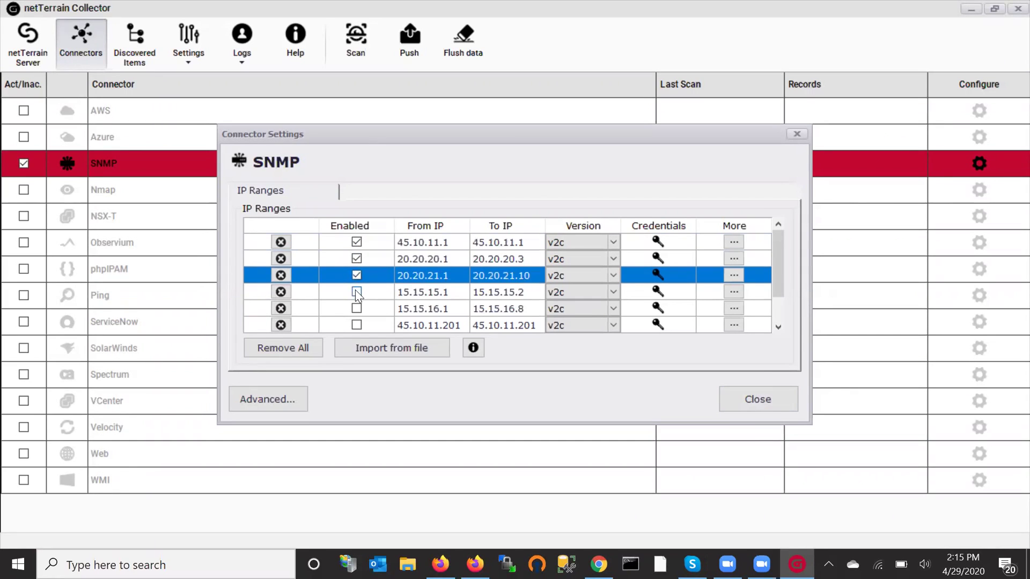
{"action": "left_click", "coordinate": [356, 292]}
{"action": "left_click", "coordinate": [356, 308]}
{"action": "left_click", "coordinate": [356, 326]}
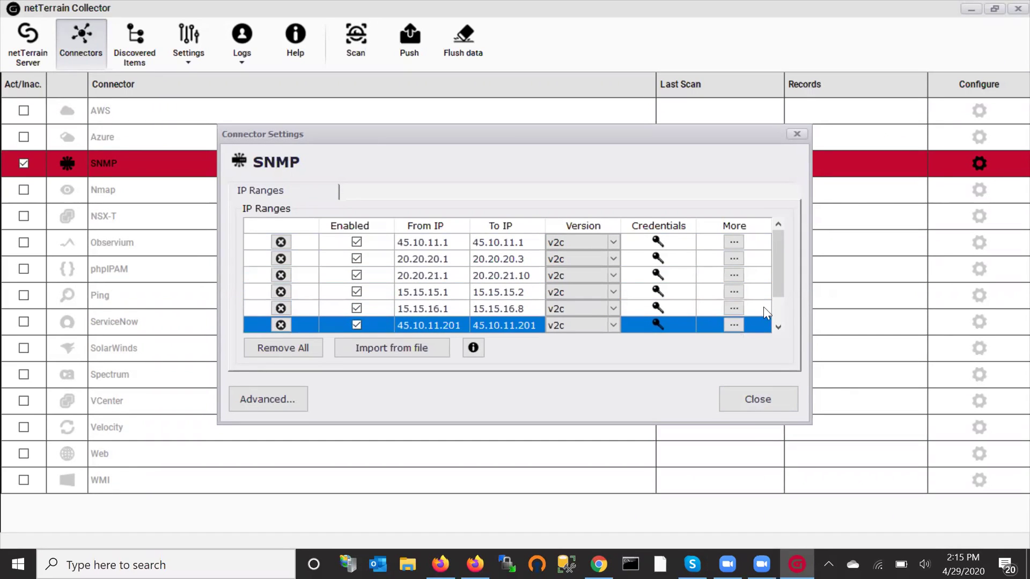
{"action": "left_click", "coordinate": [779, 327]}
{"action": "left_click", "coordinate": [778, 327]}
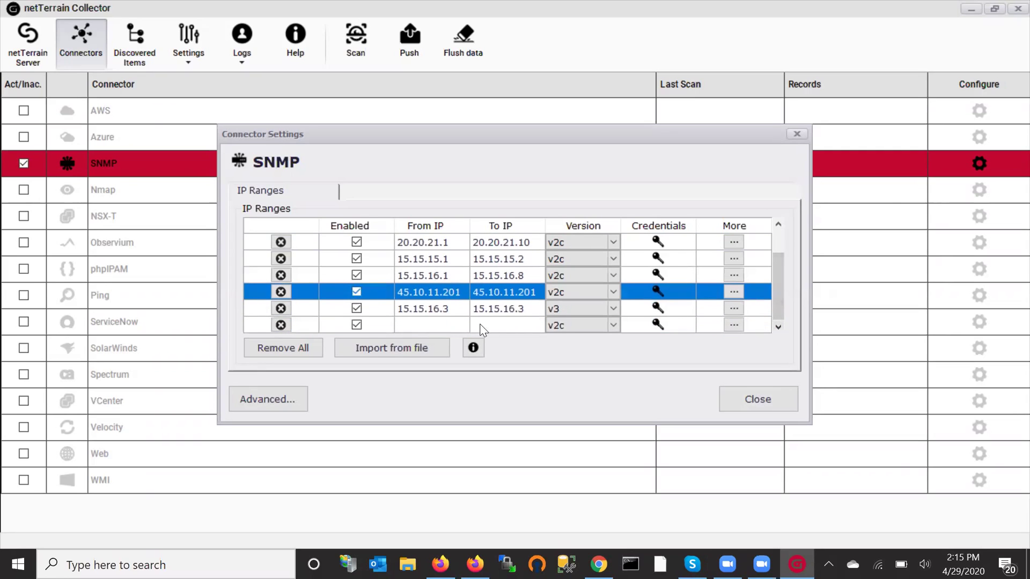
{"action": "left_click", "coordinate": [749, 406]}
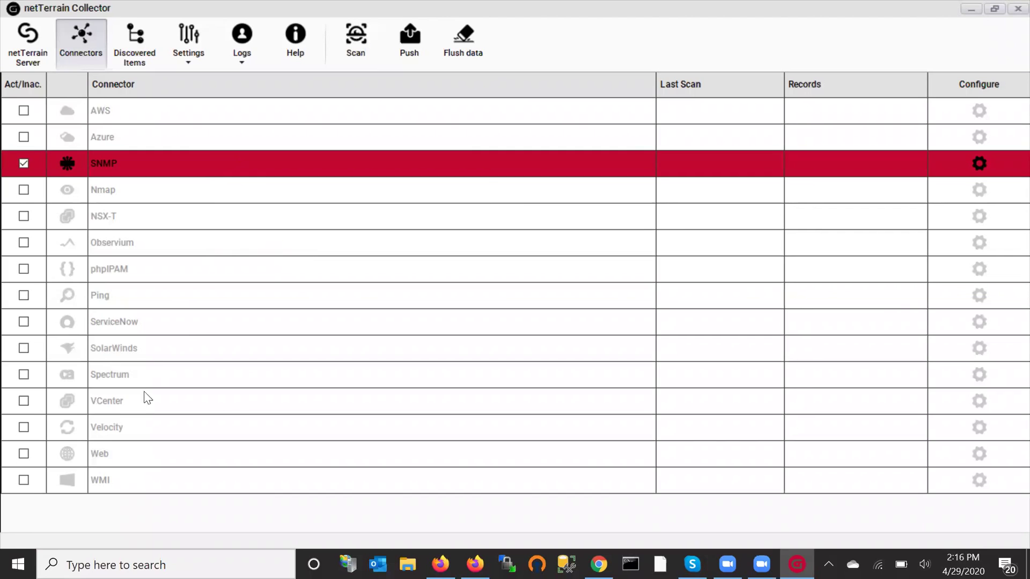
{"action": "left_click", "coordinate": [136, 433]}
{"action": "left_click", "coordinate": [164, 364]}
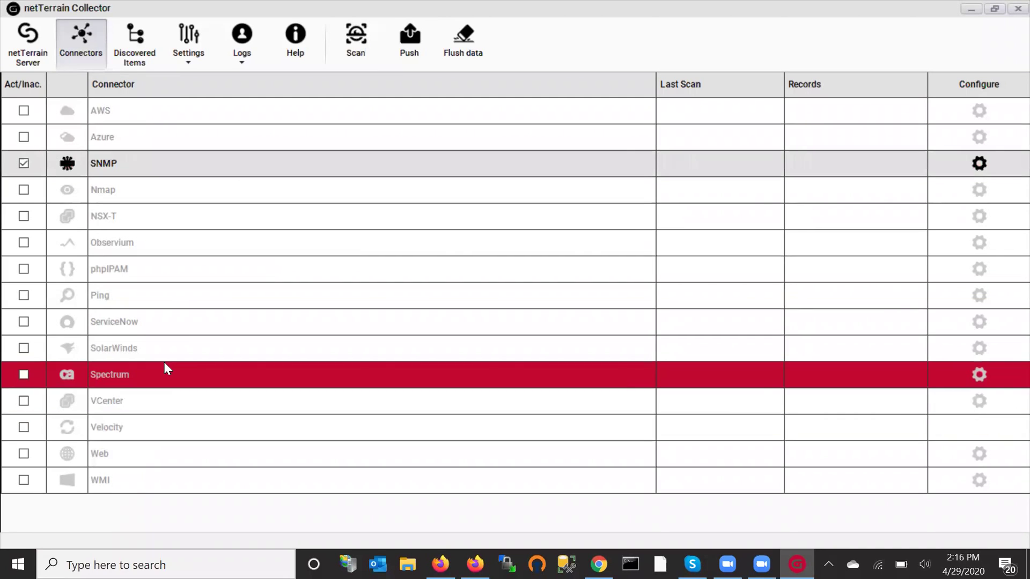
{"action": "left_click", "coordinate": [170, 319]}
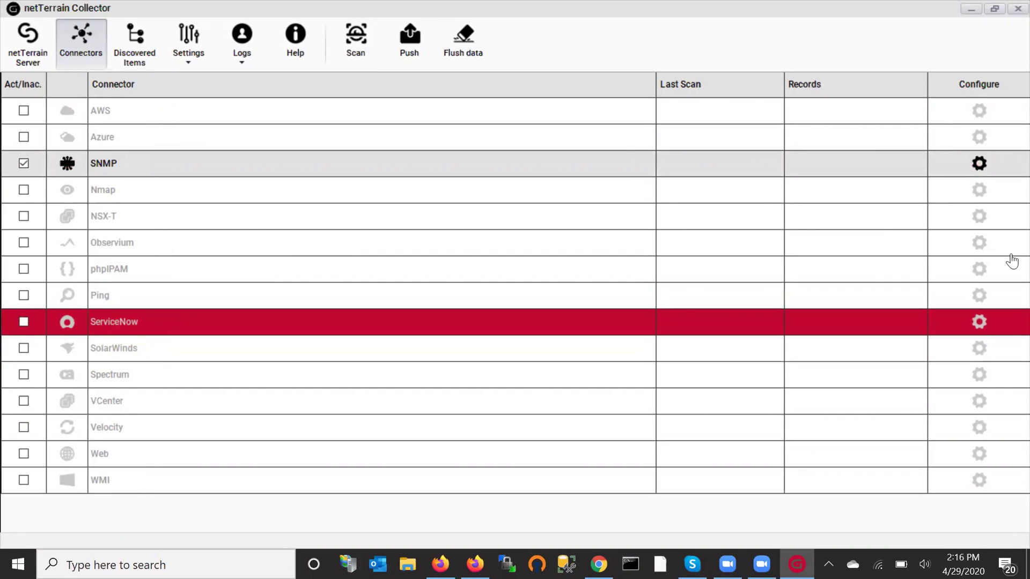
{"action": "left_click", "coordinate": [979, 323]}
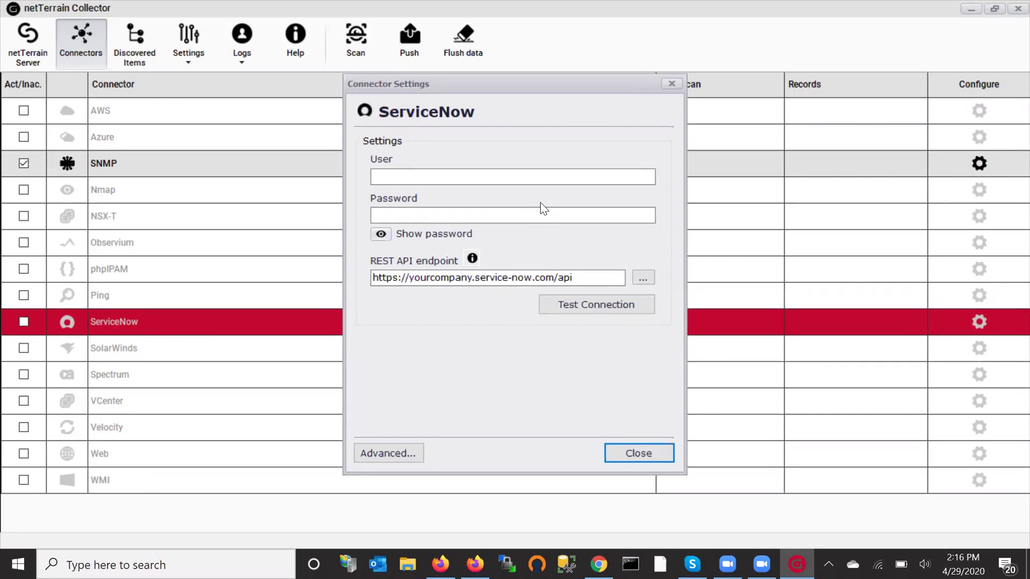
{"action": "left_click", "coordinate": [628, 458]}
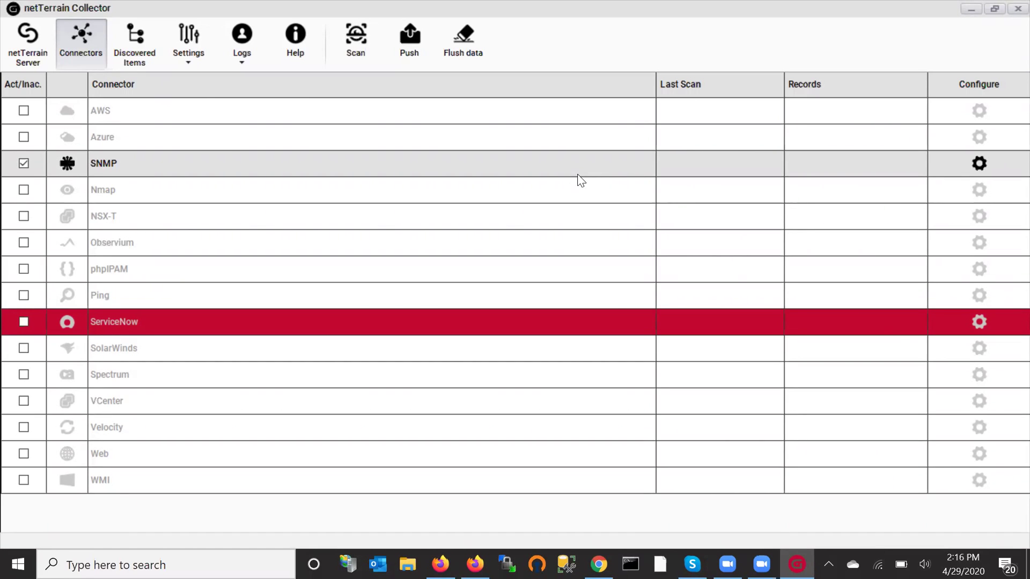
Switch from the Collector back to the netTerrain Cloud diagram in Chrome.
{"action": "key", "text": "alt+Tab"}
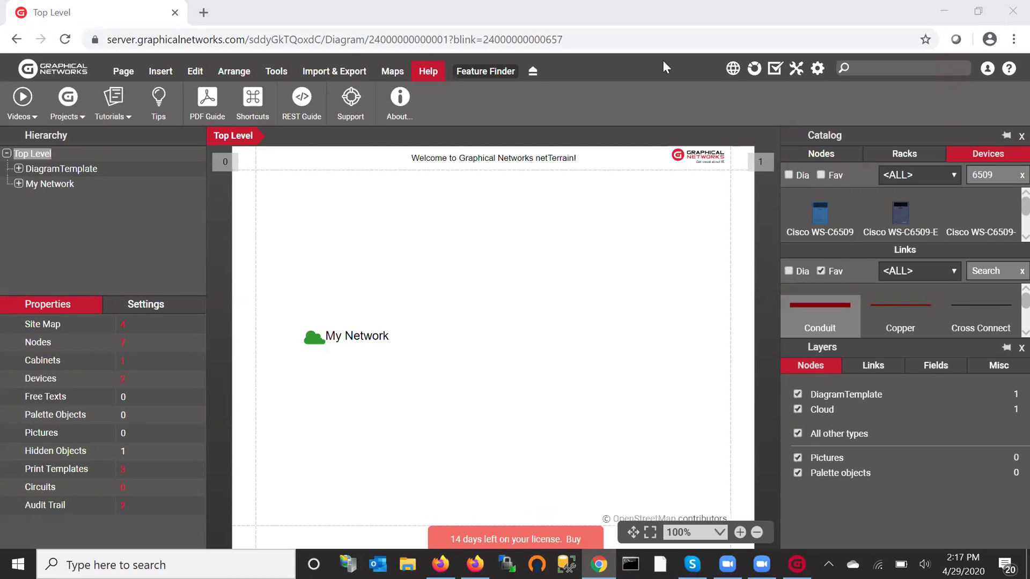
Choose Excel Import from the Import & Export tab to bring up the upload window.
{"action": "left_click", "coordinate": [482, 273]}
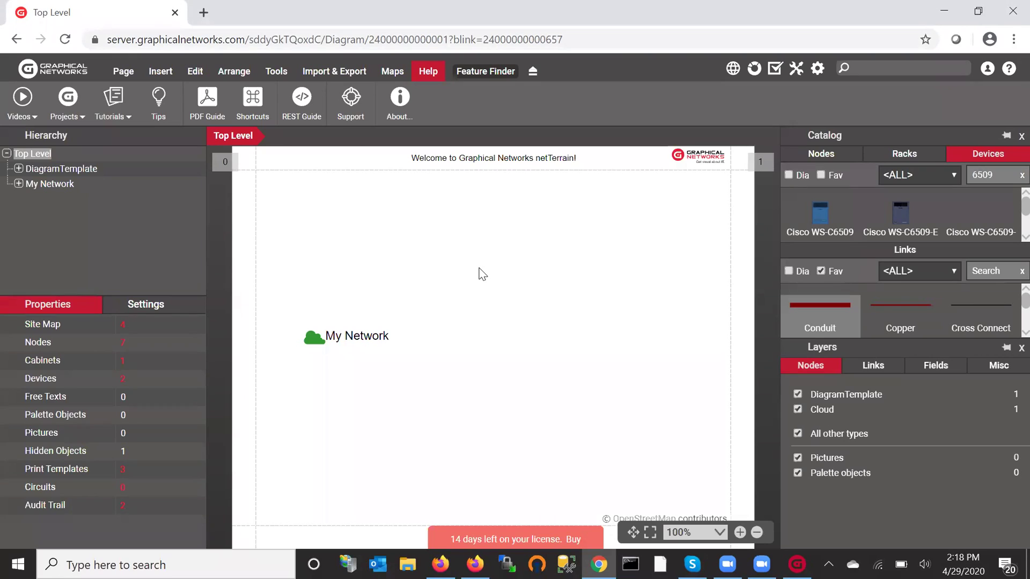
{"action": "left_click", "coordinate": [317, 69]}
{"action": "left_click", "coordinate": [33, 114]}
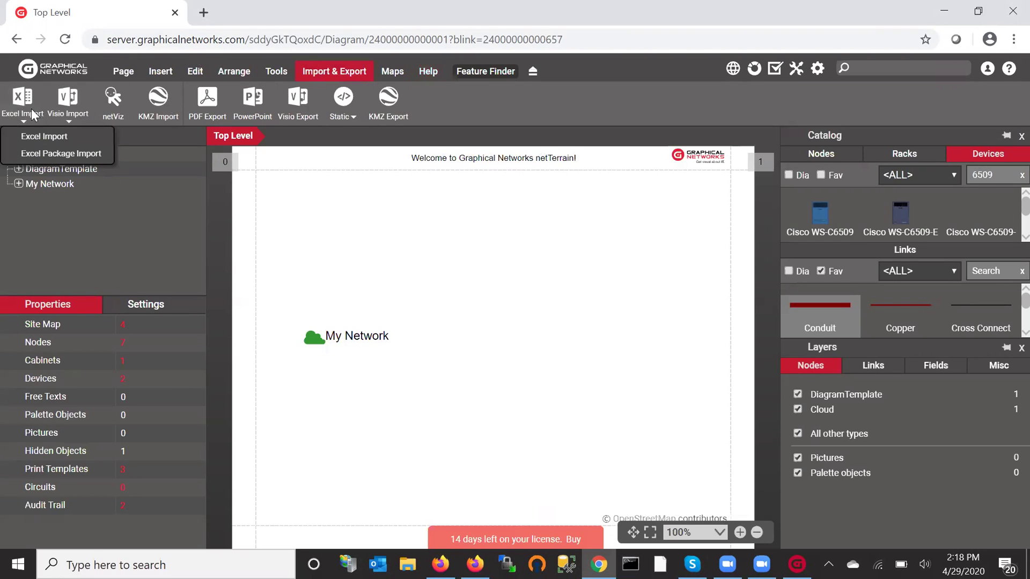
{"action": "left_click", "coordinate": [46, 136]}
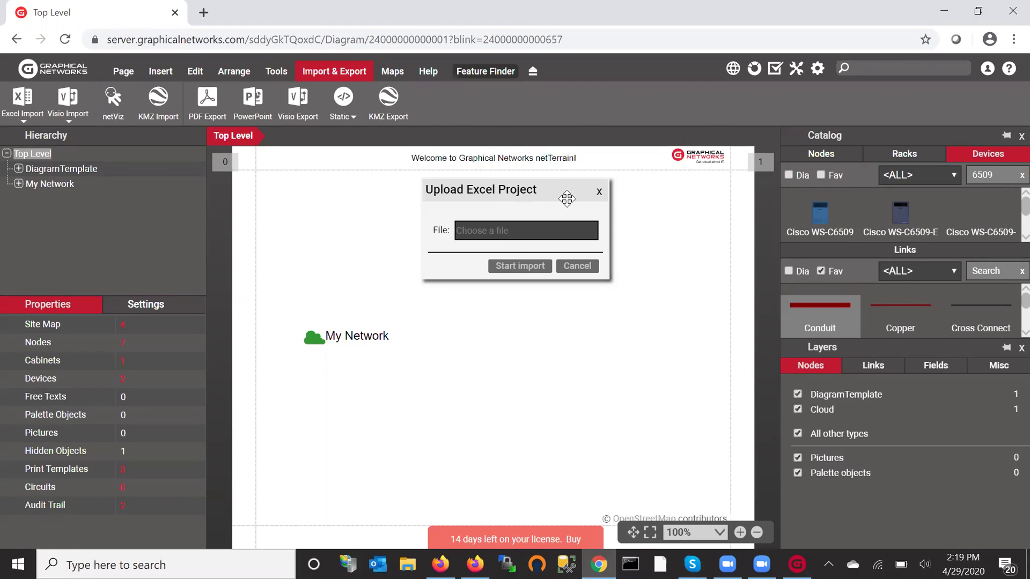
Close the Upload Excel Project dialog without choosing a file.
{"action": "left_click", "coordinate": [599, 192]}
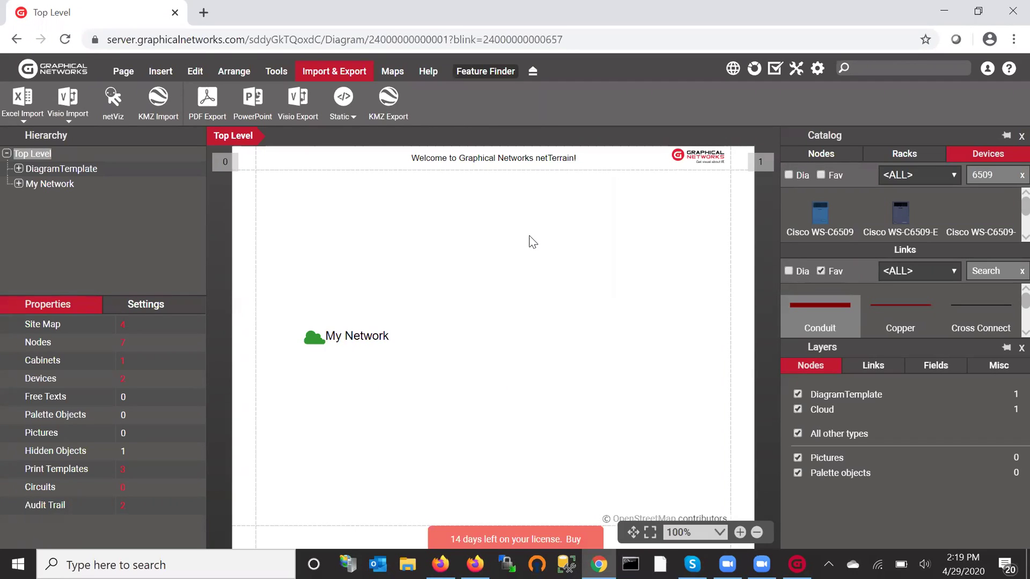